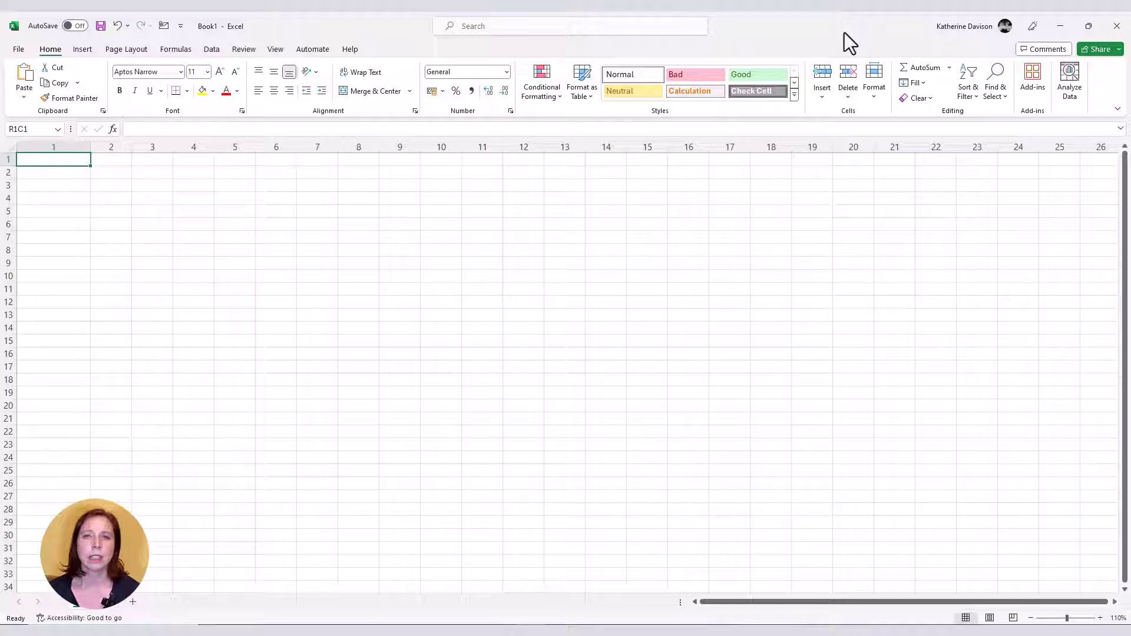
Insert the cat photo DSC09932.JPG from this device, floating over the top-left cells
{"action": "left_click", "coordinate": [90, 51]}
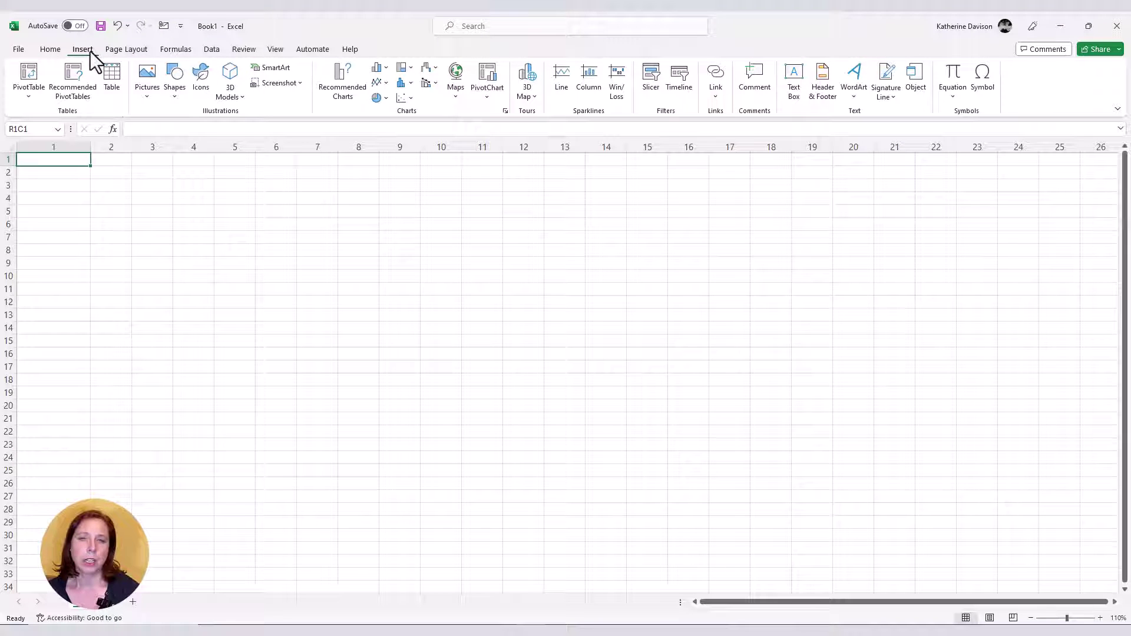
{"action": "left_click", "coordinate": [154, 98]}
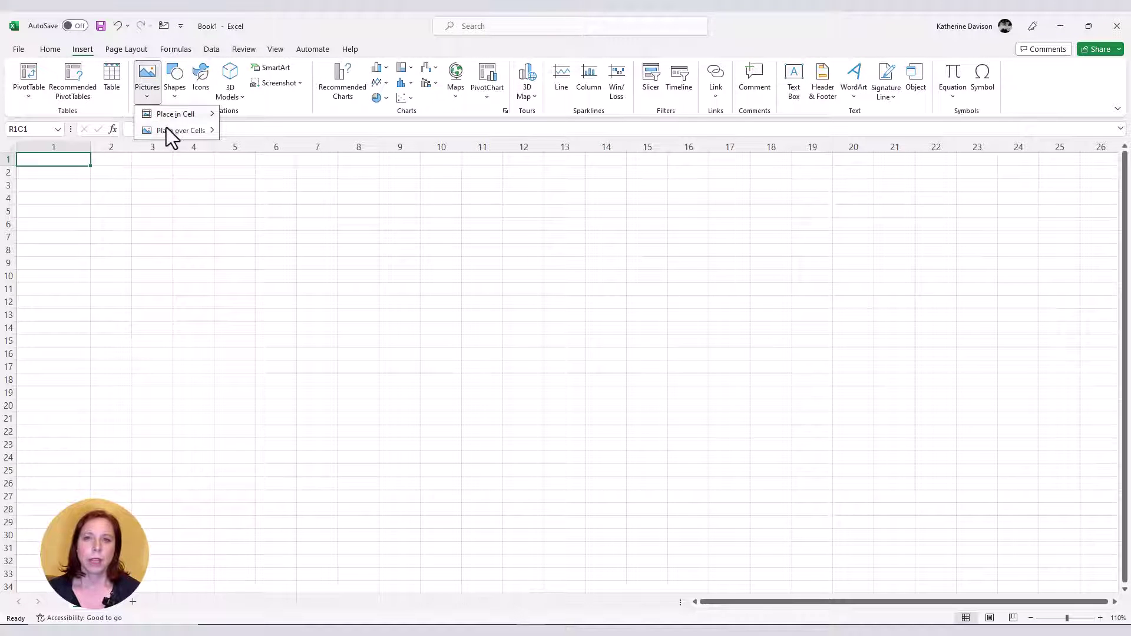
{"action": "mouse_move", "coordinate": [167, 129]}
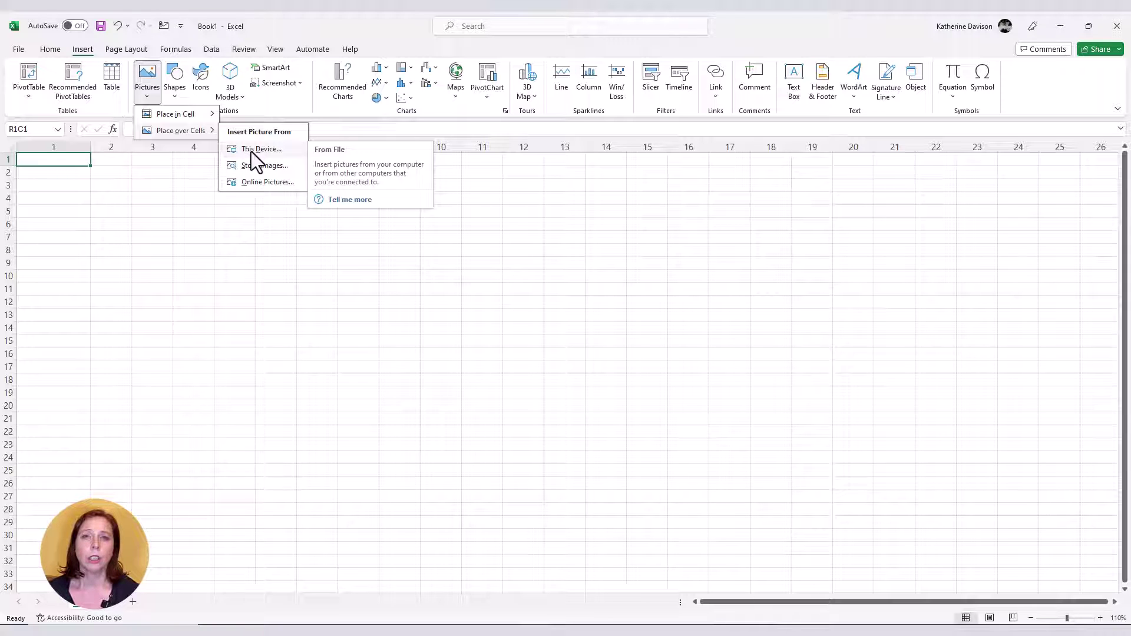
{"action": "left_click", "coordinate": [251, 151]}
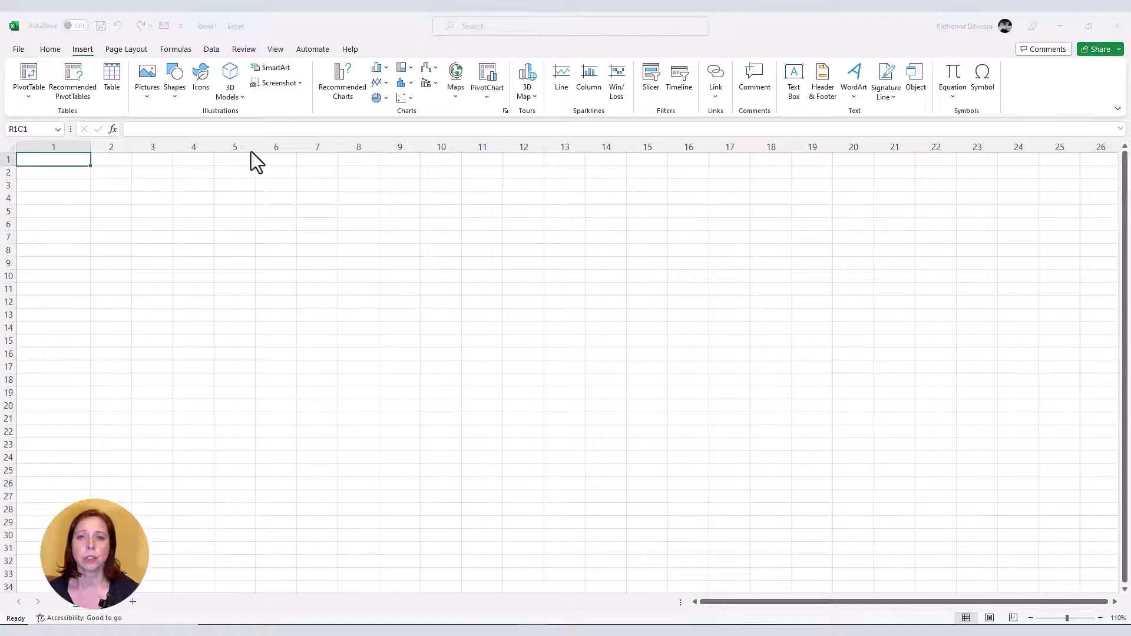
{"action": "left_click_drag", "start_coordinate": [211, 88], "coordinate": [192, 186]}
{"action": "left_click", "coordinate": [136, 185]}
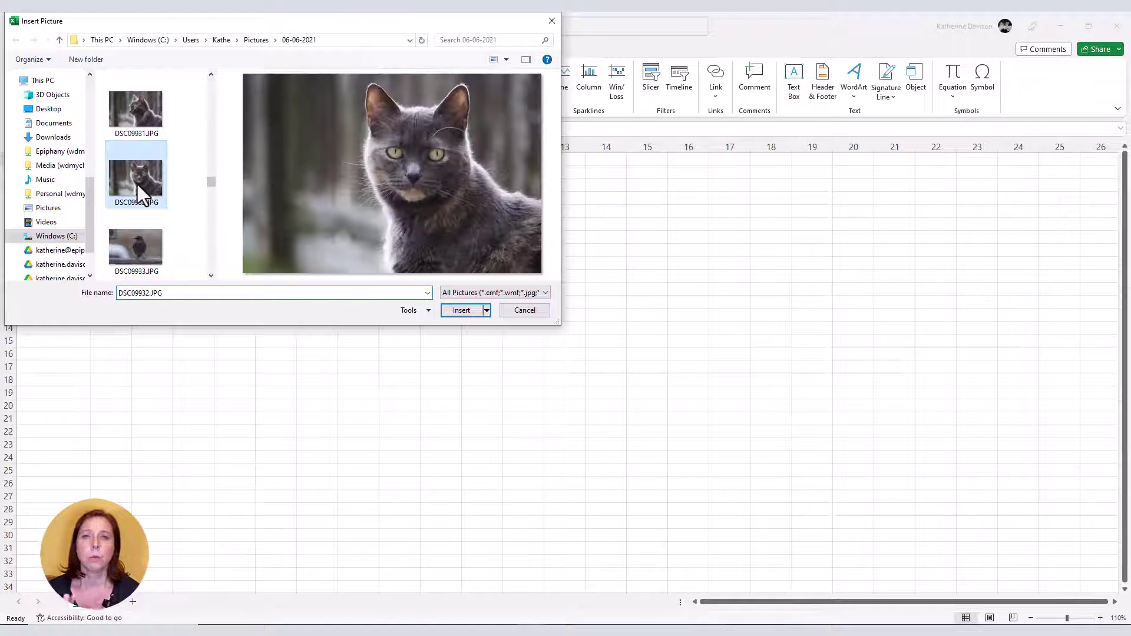
{"action": "left_click", "coordinate": [461, 311]}
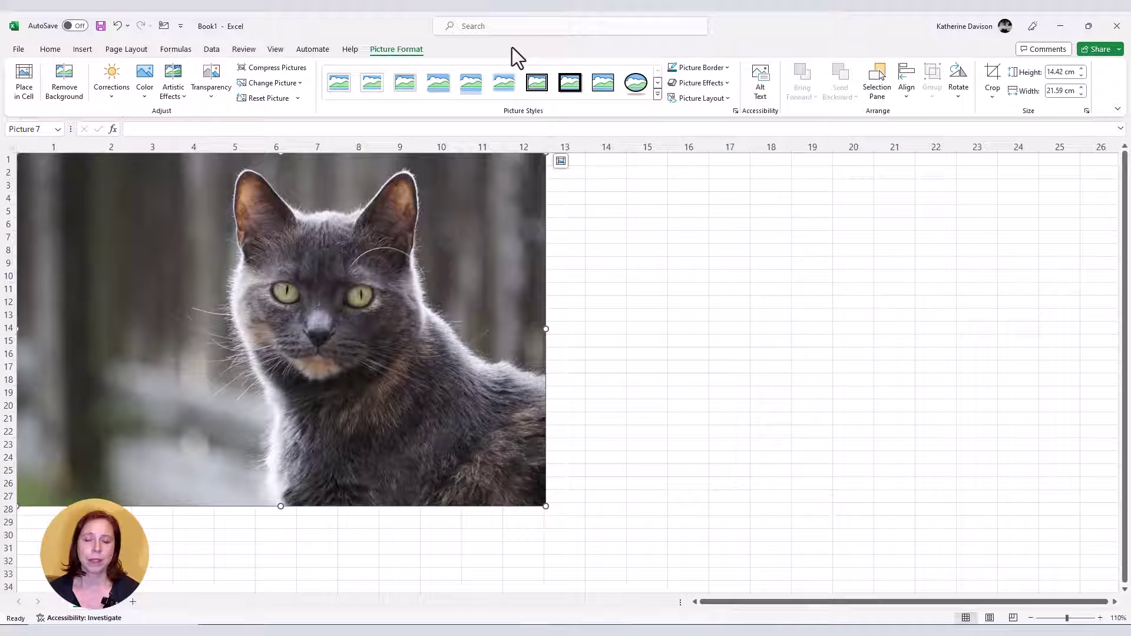
{"action": "left_click", "coordinate": [591, 286]}
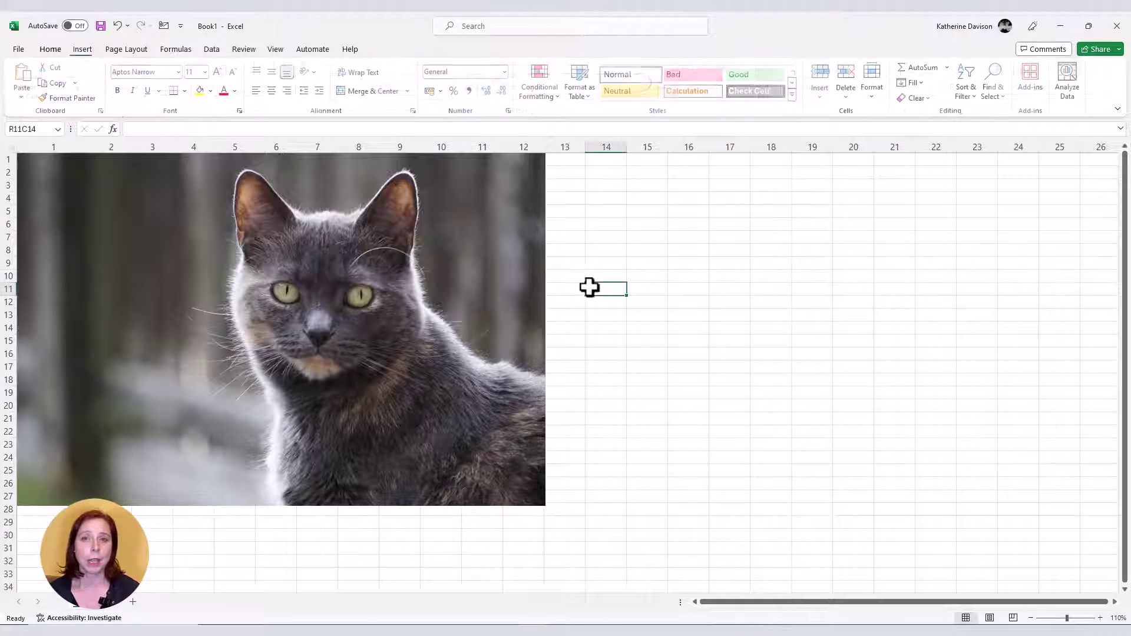
{"action": "left_click", "coordinate": [515, 300]}
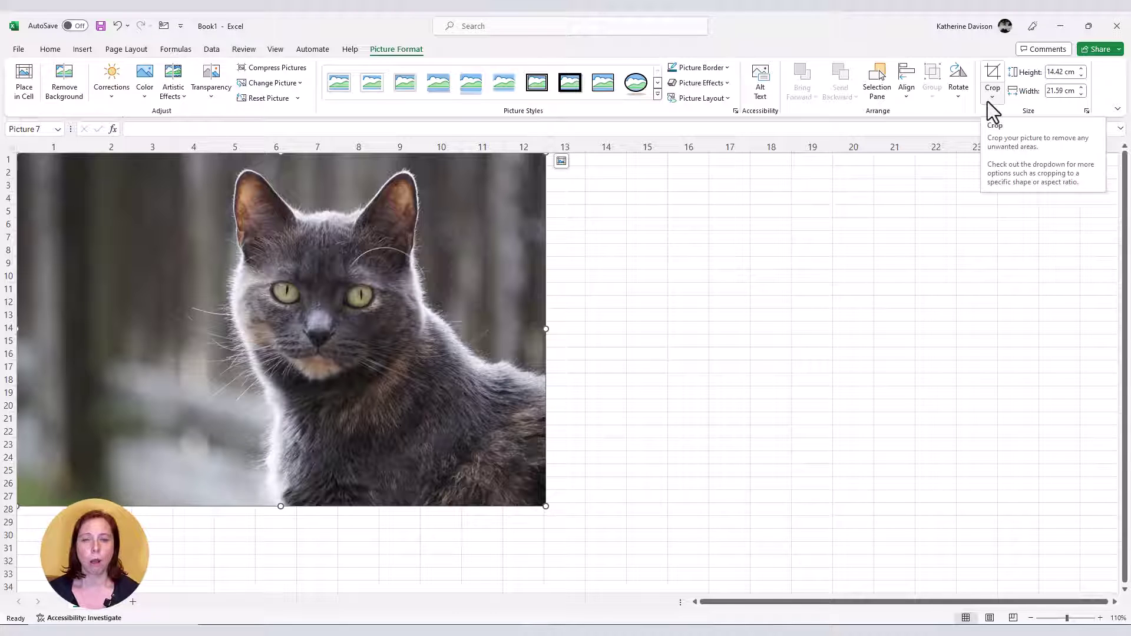
Crop the cat photo to an oval, then switch it to a right triangle
{"action": "left_click", "coordinate": [988, 101]}
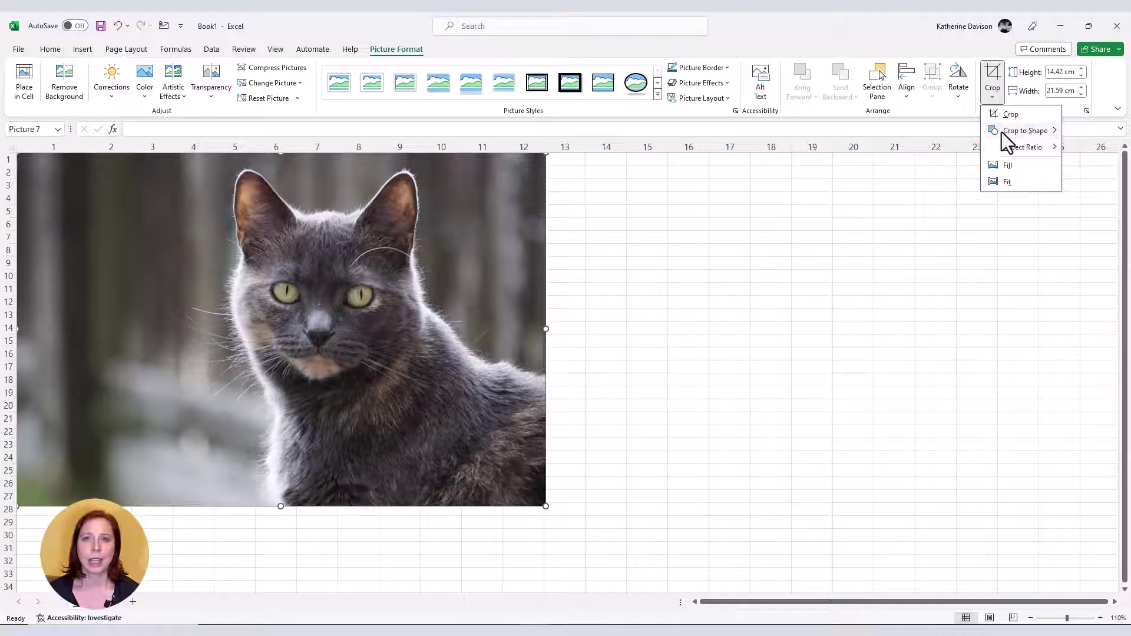
{"action": "mouse_move", "coordinate": [1002, 134]}
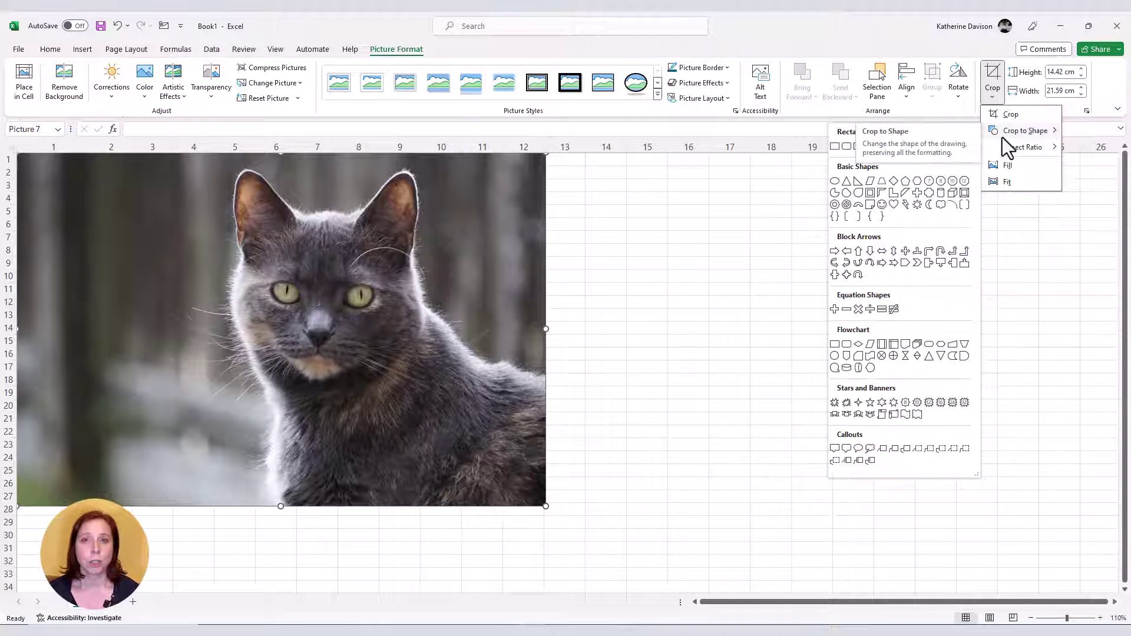
{"action": "left_click", "coordinate": [836, 182]}
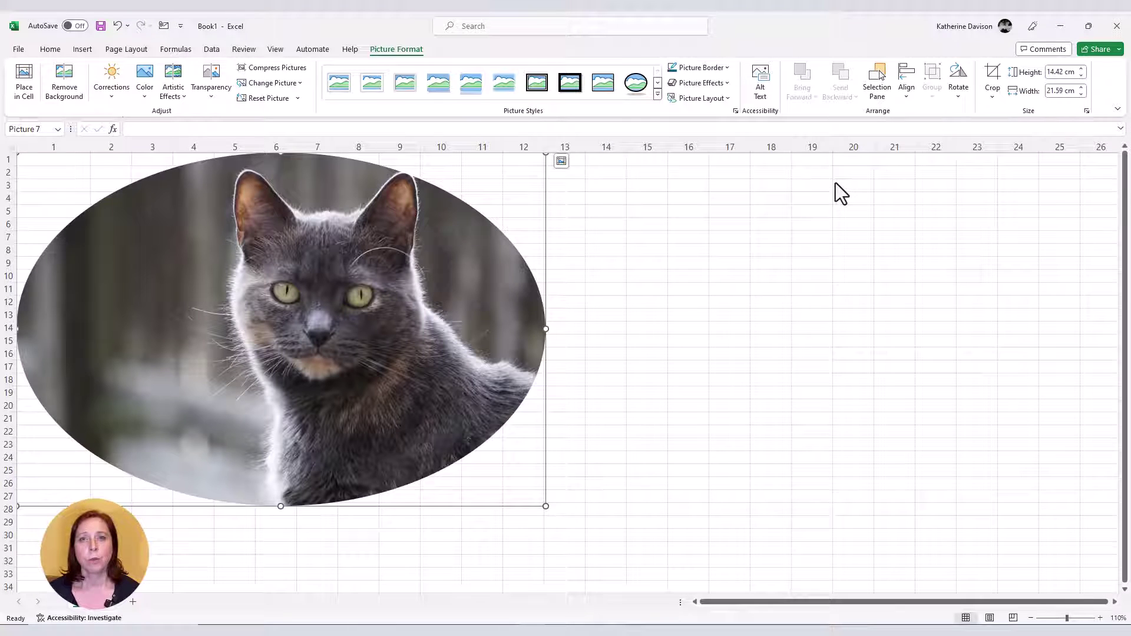
{"action": "left_click", "coordinate": [991, 101]}
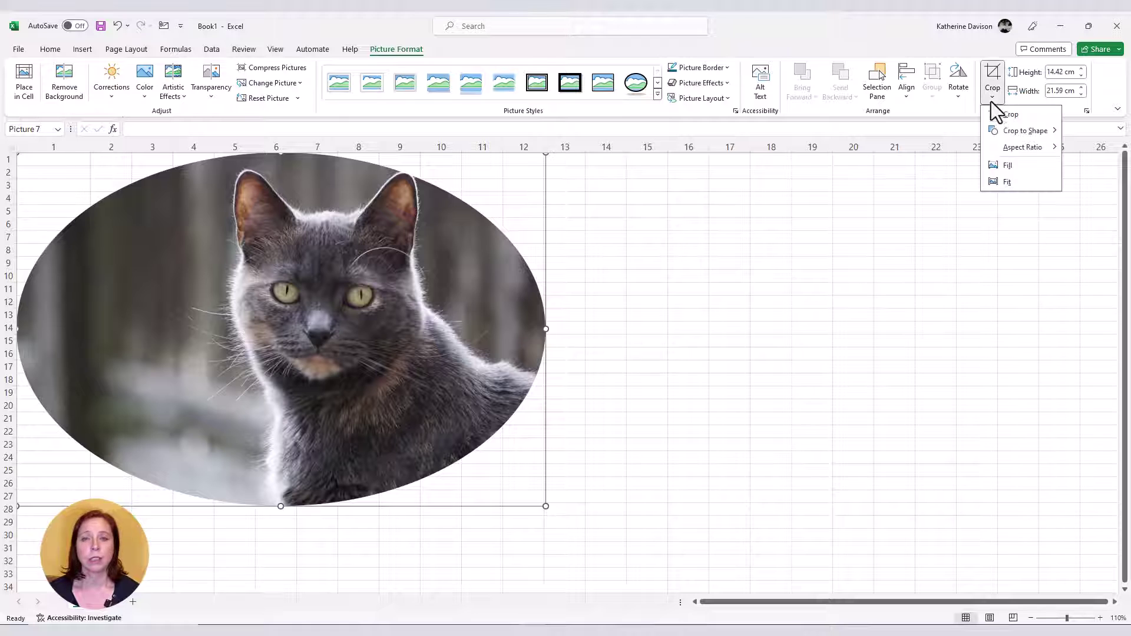
{"action": "mouse_move", "coordinate": [1001, 131]}
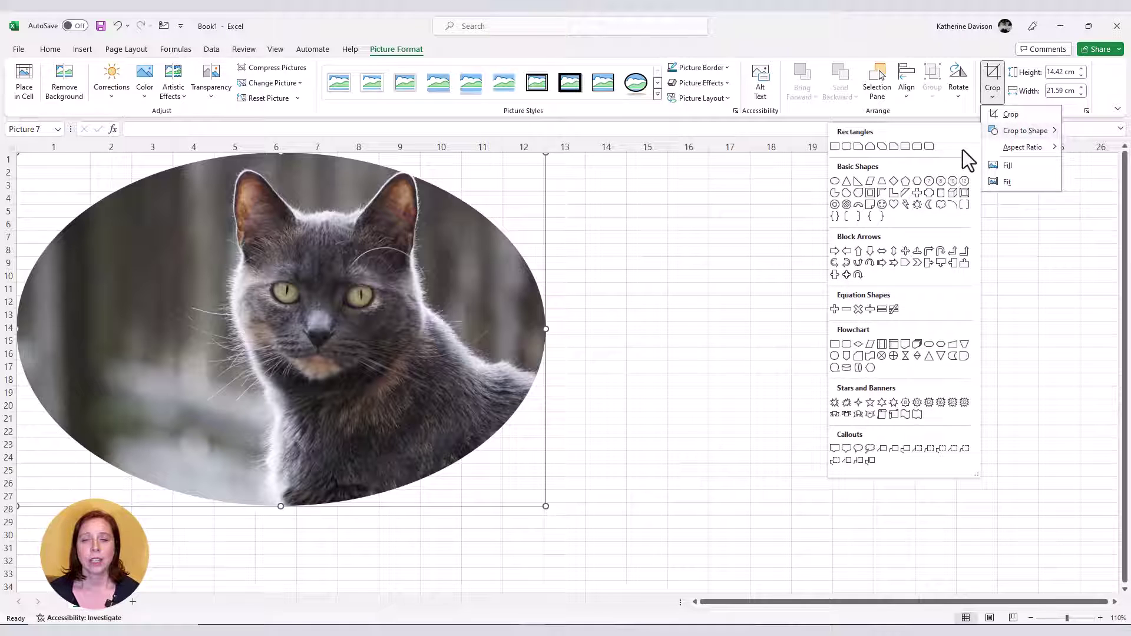
{"action": "left_click", "coordinate": [858, 183]}
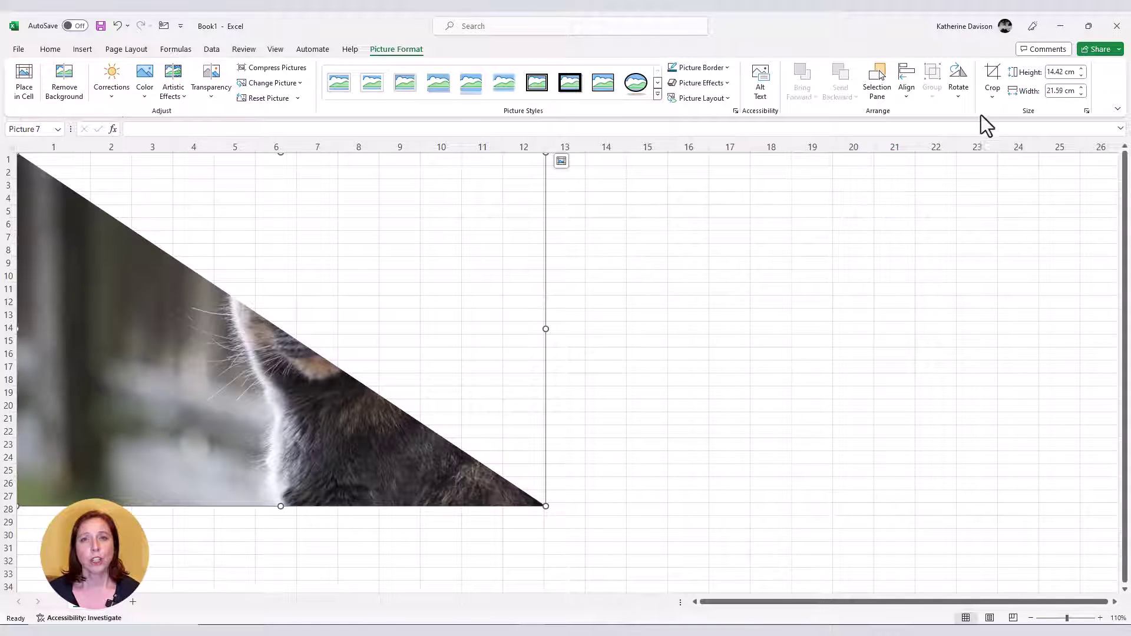
Try a diamond crop shape, then return the photo to the oval shape
{"action": "left_click", "coordinate": [997, 98]}
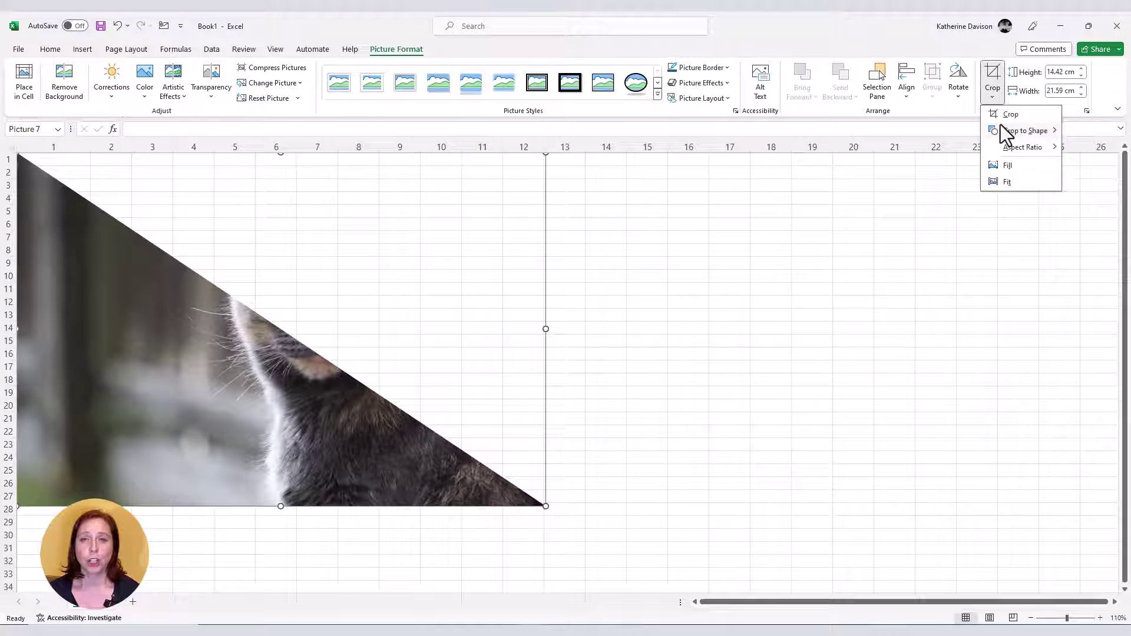
{"action": "mouse_move", "coordinate": [1000, 132]}
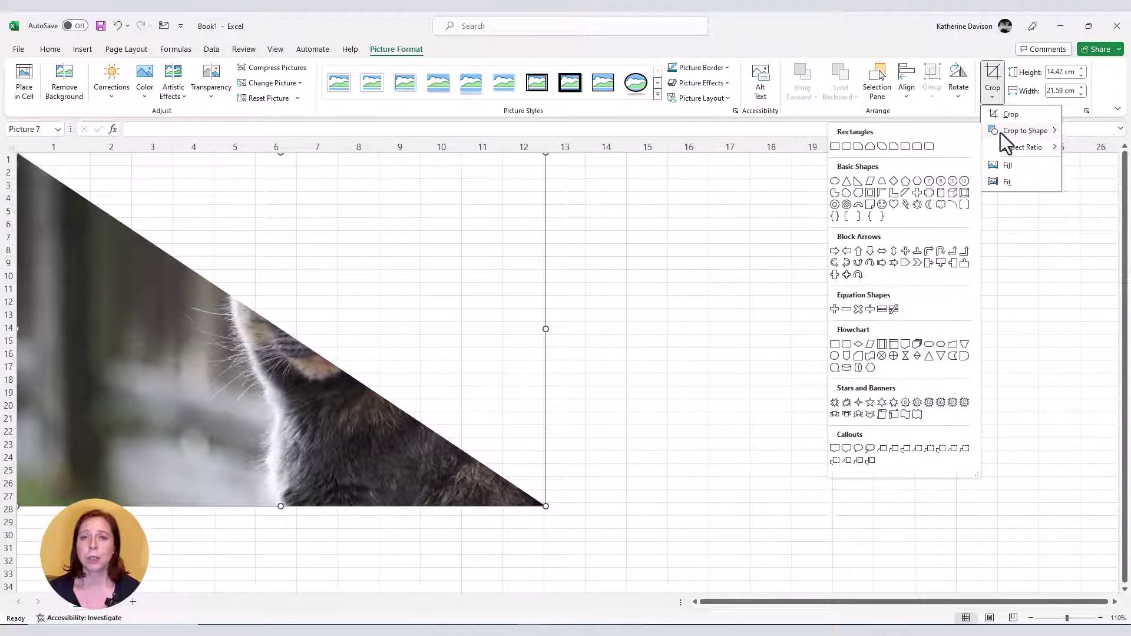
{"action": "left_click", "coordinate": [895, 181]}
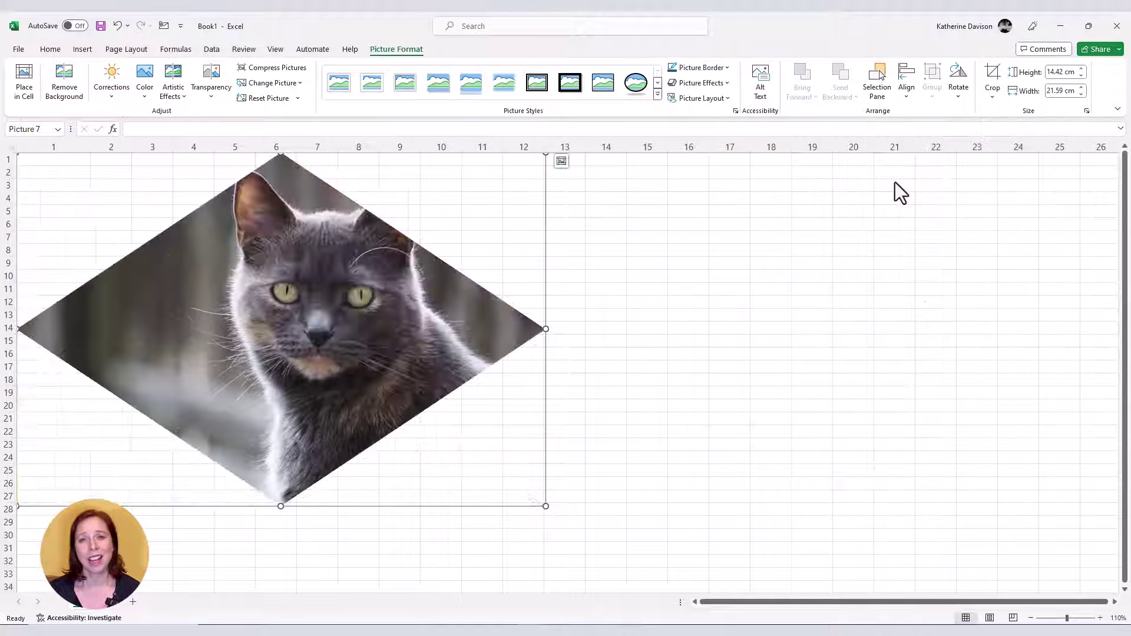
{"action": "left_click", "coordinate": [992, 98]}
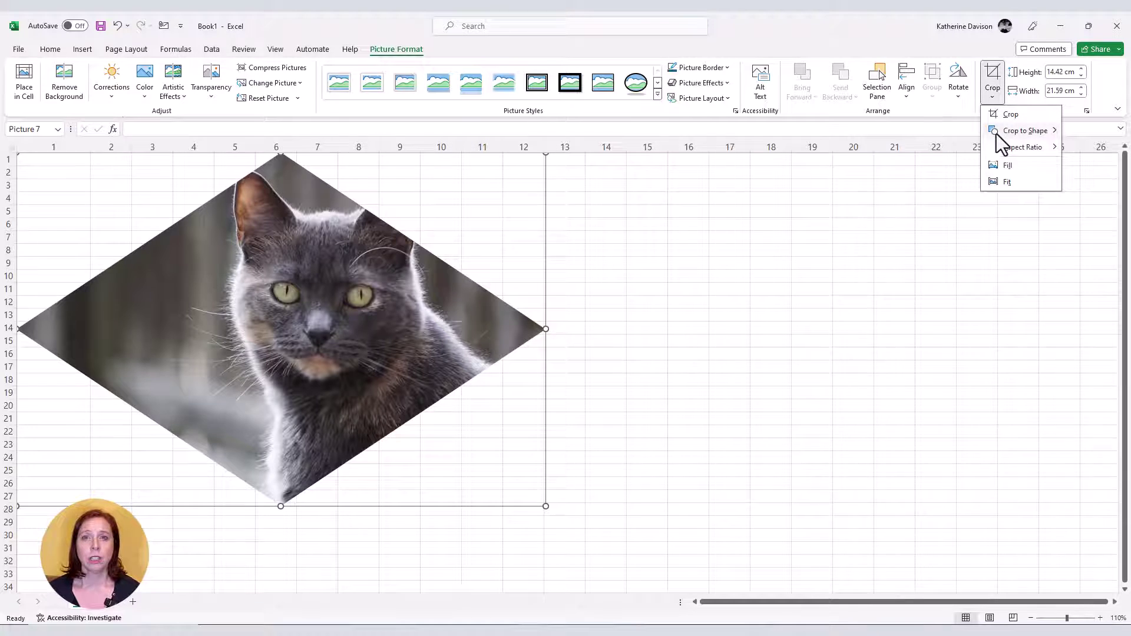
{"action": "mouse_move", "coordinate": [1002, 133]}
{"action": "left_click", "coordinate": [836, 182]}
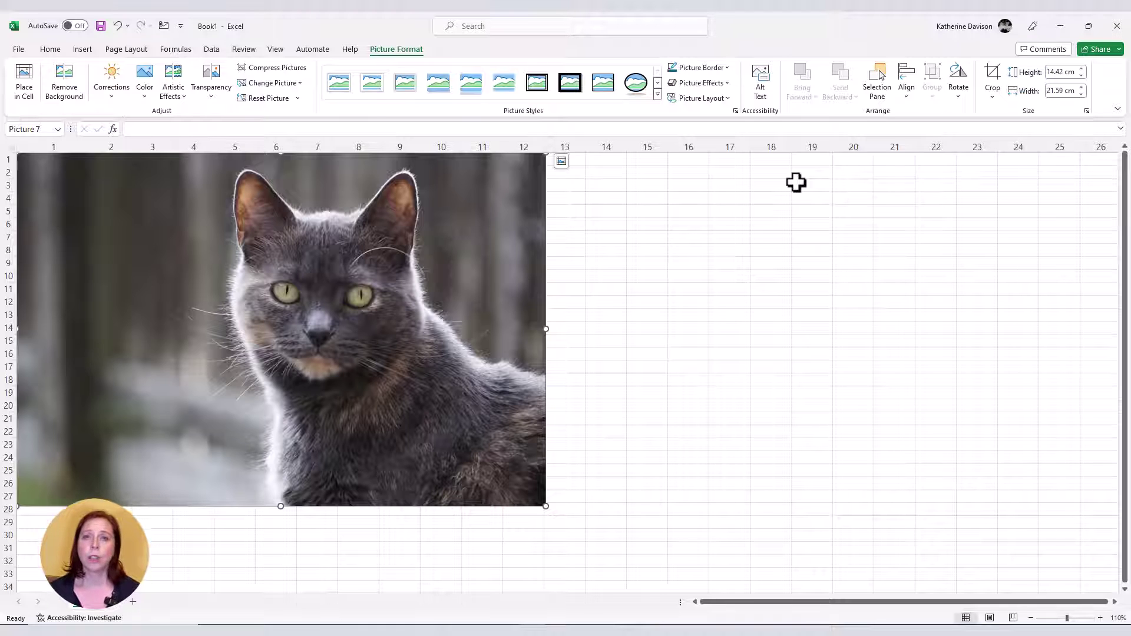
Apply a 1:1 aspect-ratio crop, making the cat photo 14.42 cm by 14.42 cm
{"action": "left_click", "coordinate": [993, 96]}
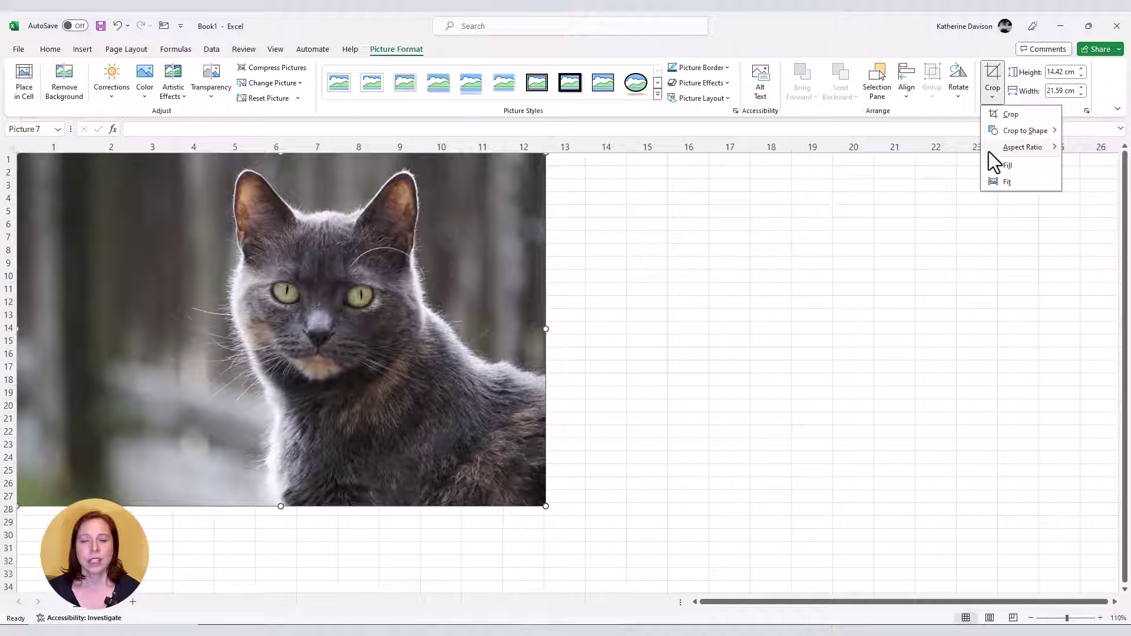
{"action": "mouse_move", "coordinate": [989, 151]}
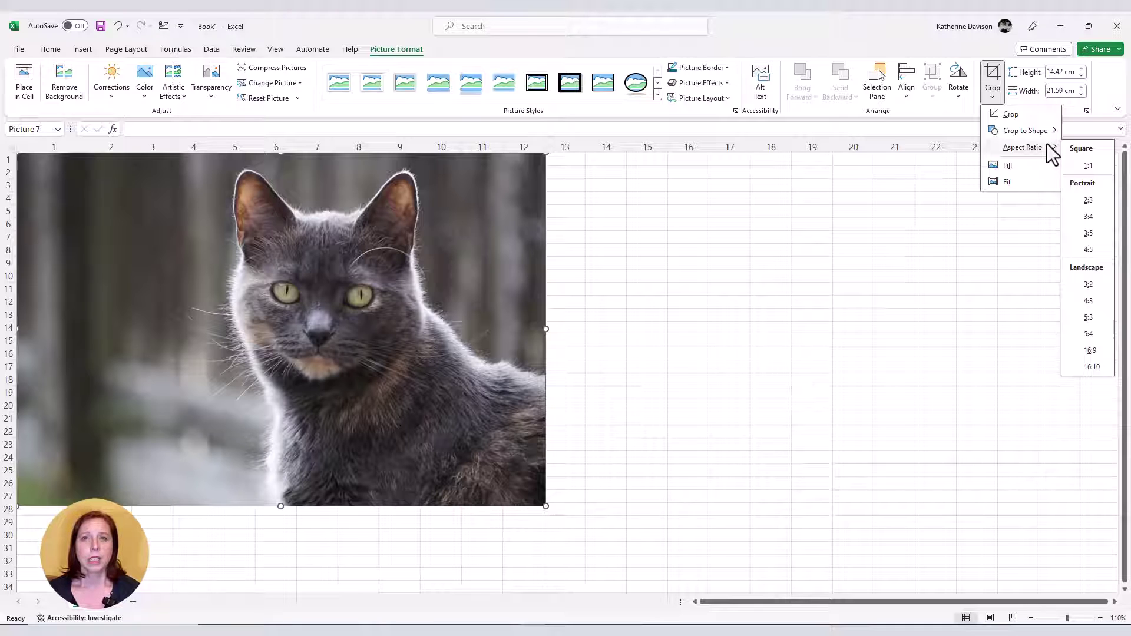
{"action": "left_click", "coordinate": [1090, 167]}
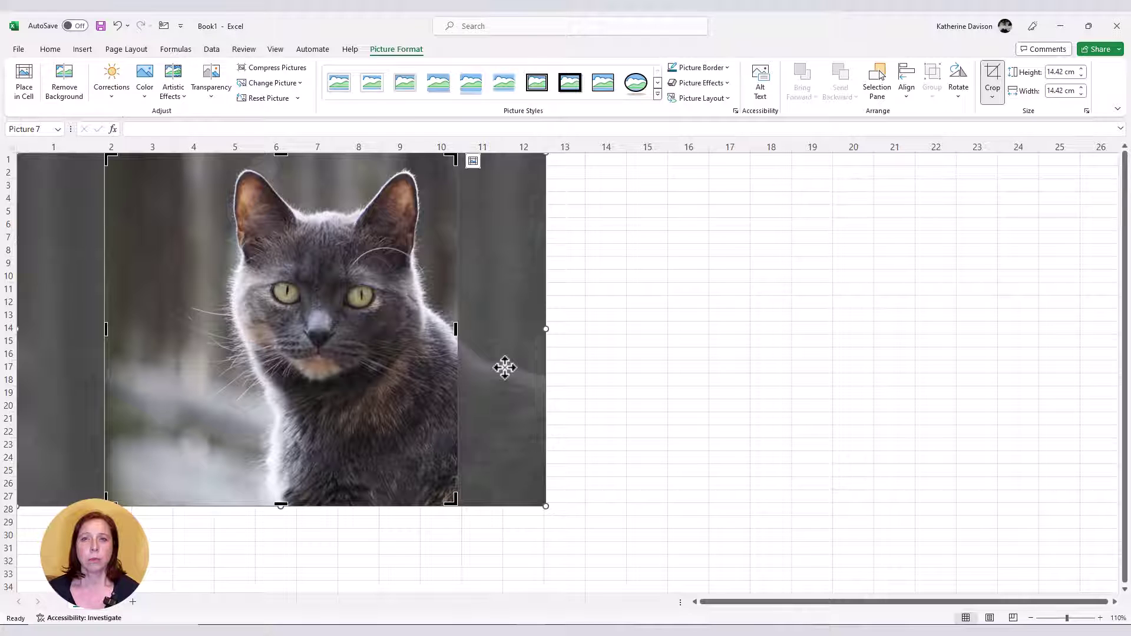
Shift and enlarge the photo behind the square crop frame to frame the cat's head and chest
{"action": "left_click_drag", "start_coordinate": [505, 369], "coordinate": [468, 368]}
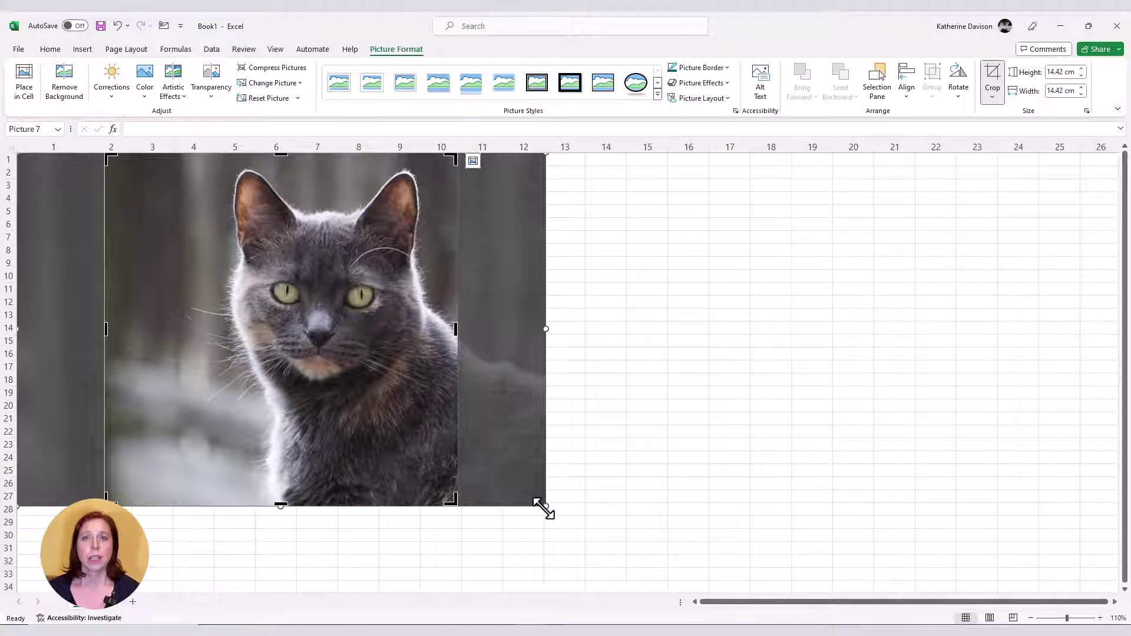
{"action": "mouse_move", "coordinate": [541, 508]}
{"action": "left_mouse_down"}
{"action": "mouse_move", "coordinate": [601, 557]}
{"action": "mouse_move", "coordinate": [557, 514]}
{"action": "left_mouse_up"}
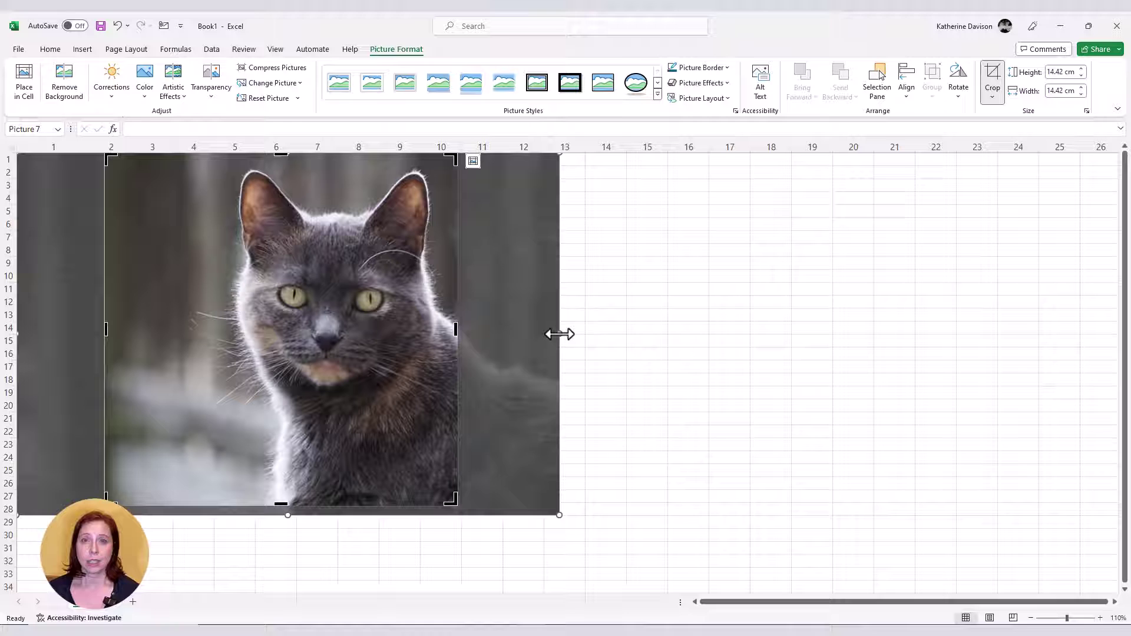
{"action": "mouse_move", "coordinate": [560, 334]}
{"action": "left_mouse_down"}
{"action": "mouse_move", "coordinate": [723, 342]}
{"action": "mouse_move", "coordinate": [568, 344]}
{"action": "left_mouse_up"}
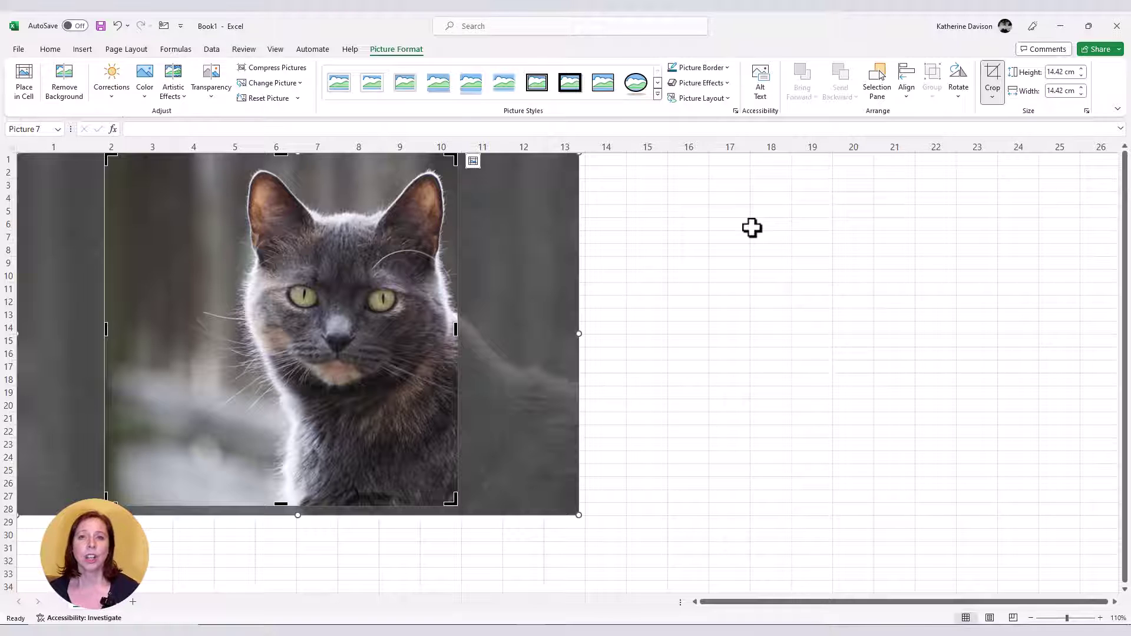
Apply the square crop and move the cat photo lower and to the right on the sheet
{"action": "left_click", "coordinate": [993, 73]}
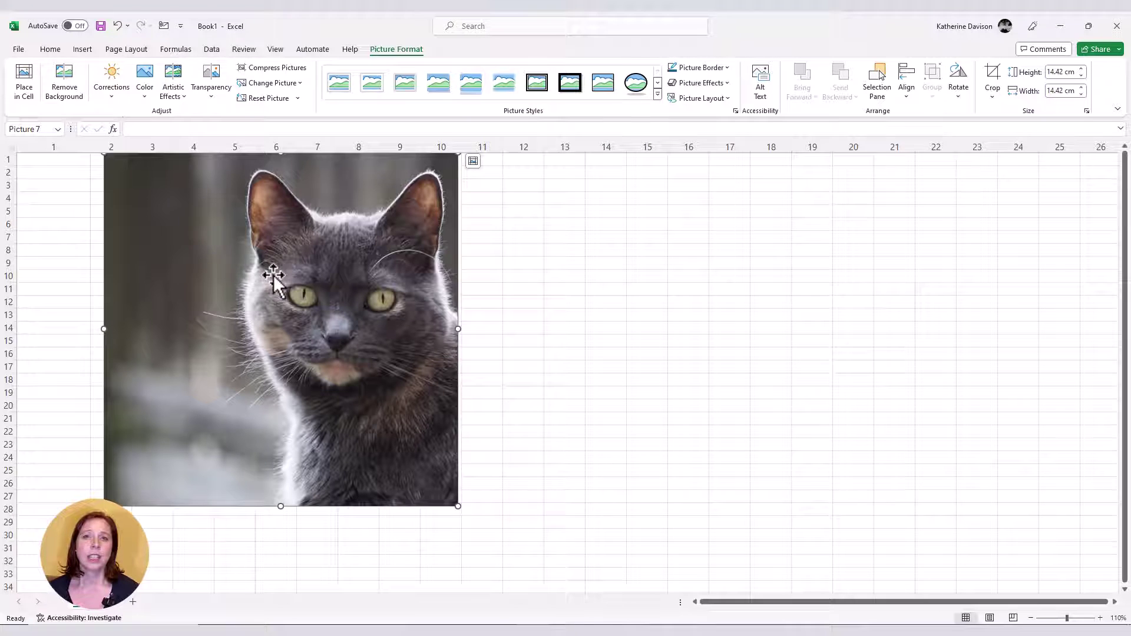
{"action": "left_click_drag", "start_coordinate": [240, 282], "coordinate": [683, 520]}
{"action": "scroll", "coordinate": [683, 519], "scroll_direction": "down", "scroll_amount": 4}
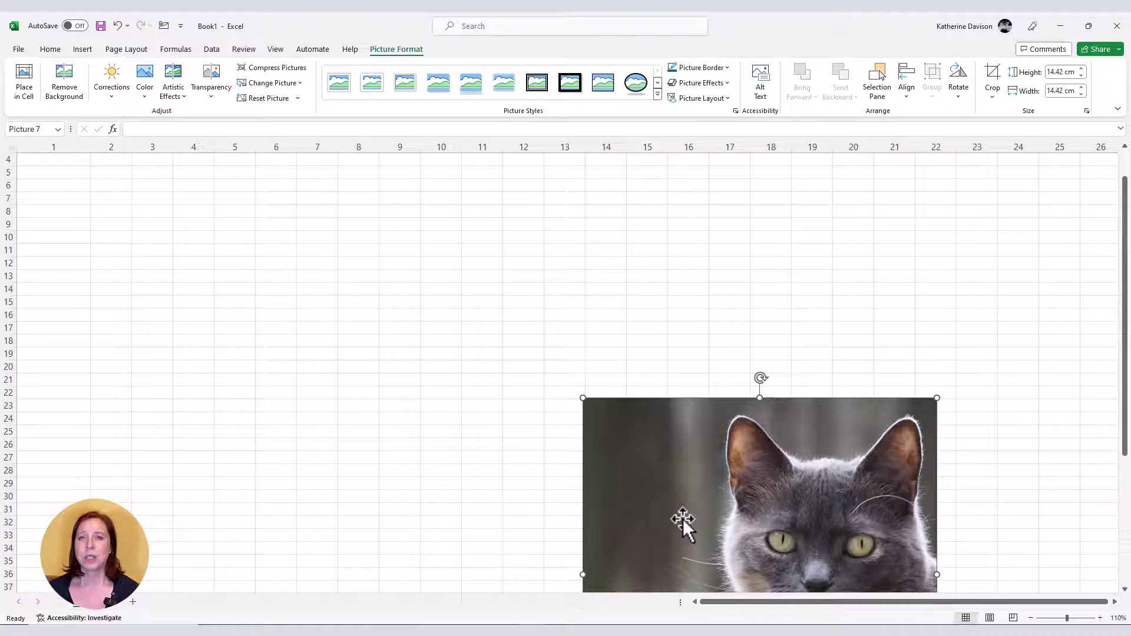
{"action": "scroll", "coordinate": [682, 519], "scroll_direction": "down", "scroll_amount": 2}
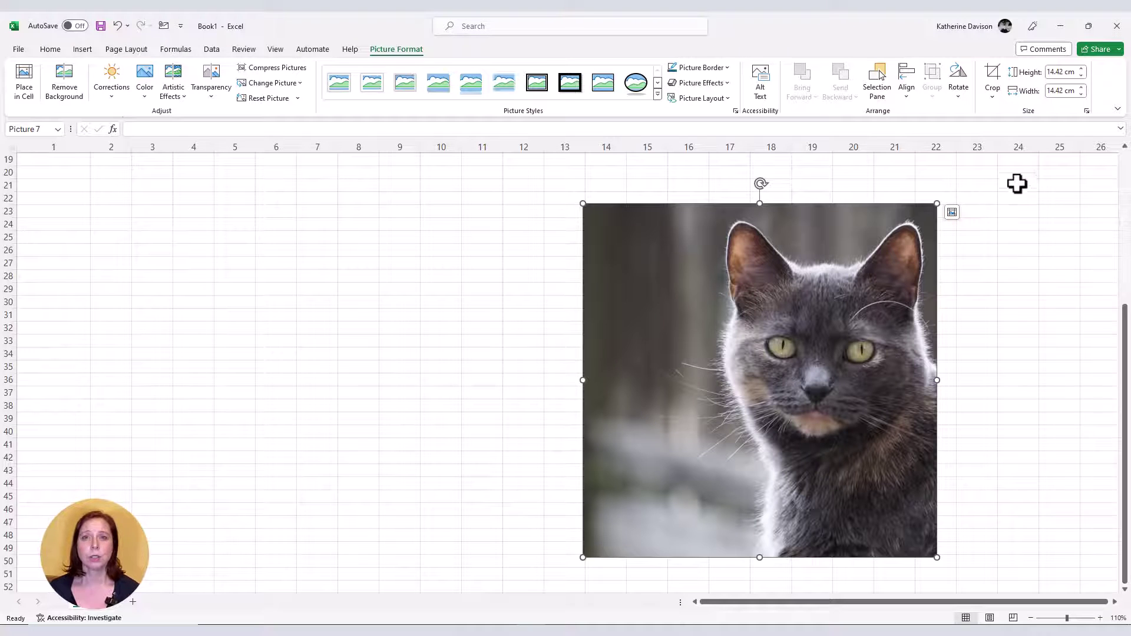
Re-enter crop mode, slide the photo left and enlarge it so the cat fills the square frame
{"action": "left_click", "coordinate": [992, 76]}
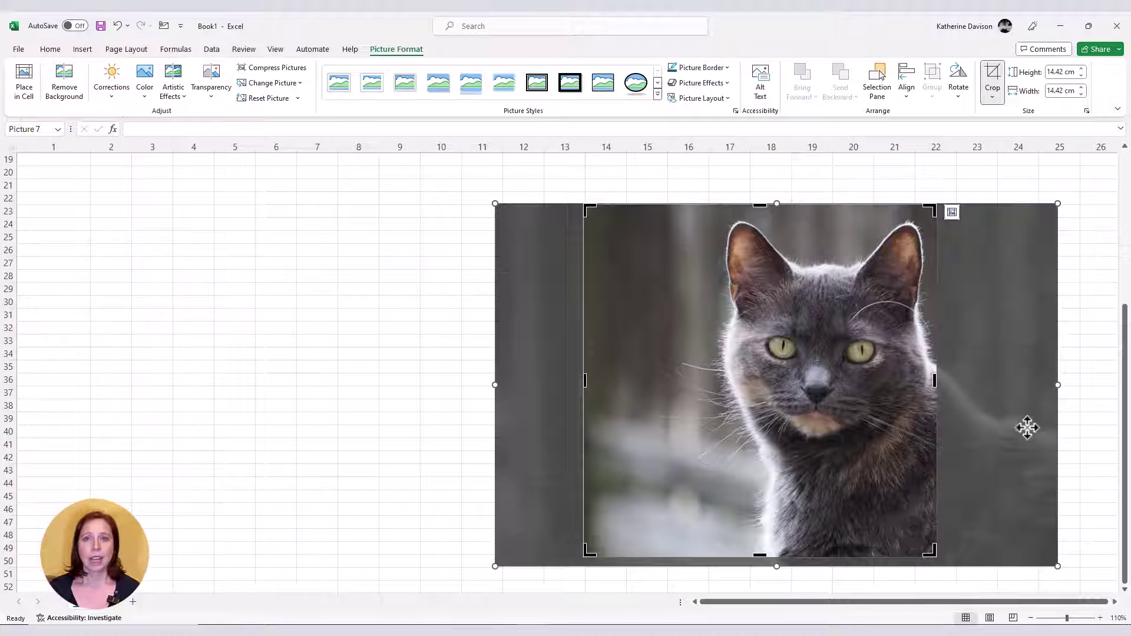
{"action": "left_click_drag", "start_coordinate": [1012, 440], "coordinate": [966, 439]}
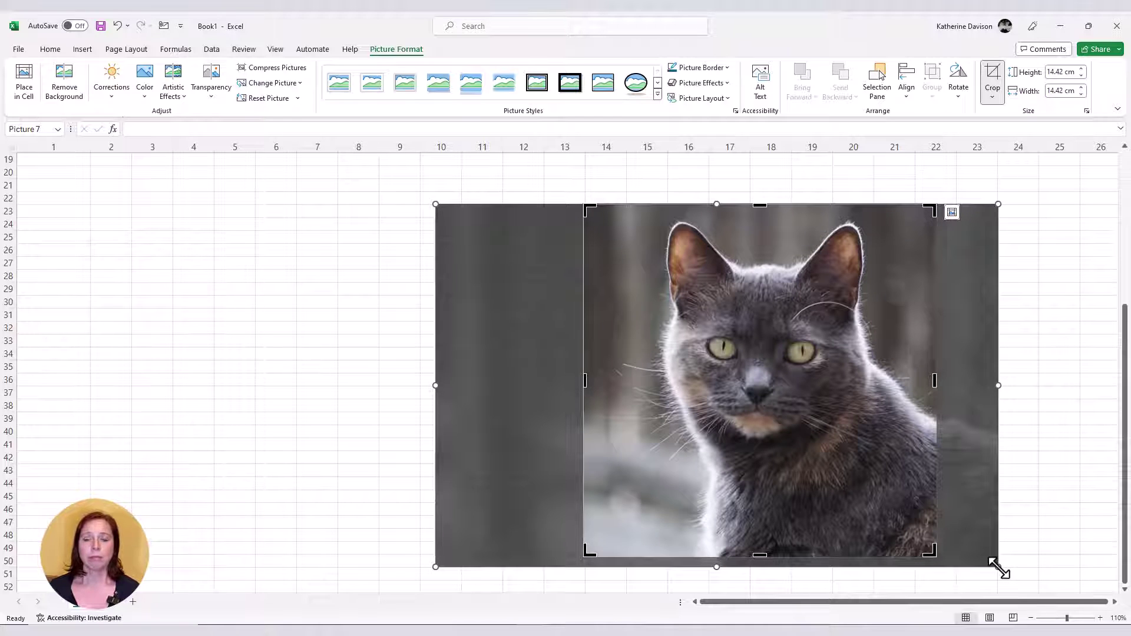
{"action": "left_click_drag", "start_coordinate": [999, 568], "coordinate": [1050, 600]}
{"action": "left_click_drag", "start_coordinate": [1012, 503], "coordinate": [963, 502]}
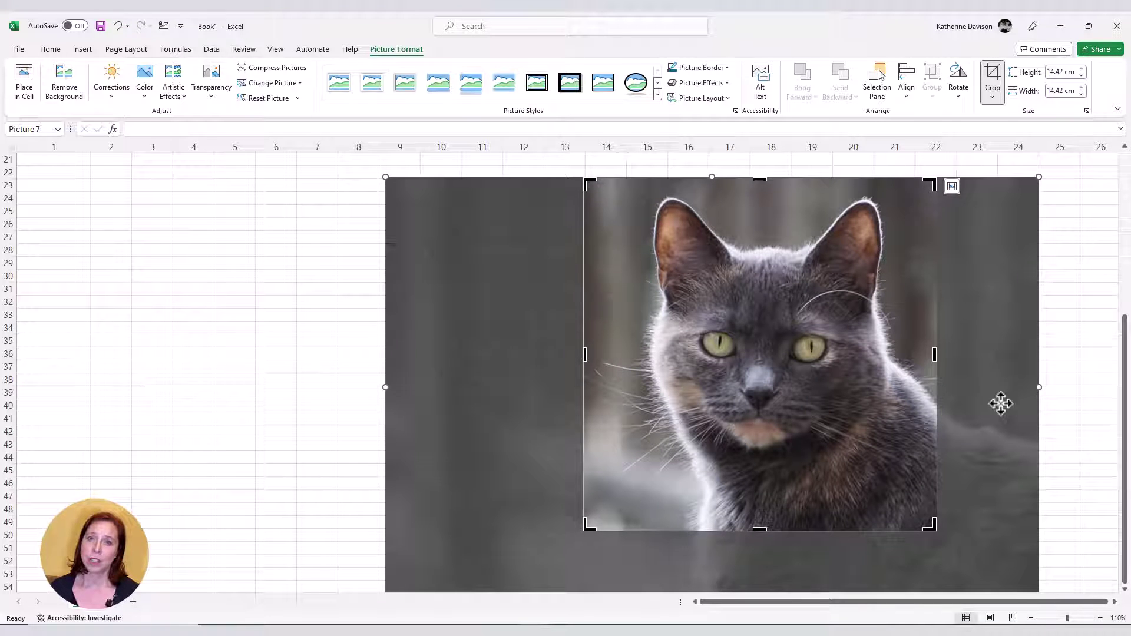
Crop the square cat photo to the Basic Shapes Oval, turning it into a circle
{"action": "left_click", "coordinate": [993, 96]}
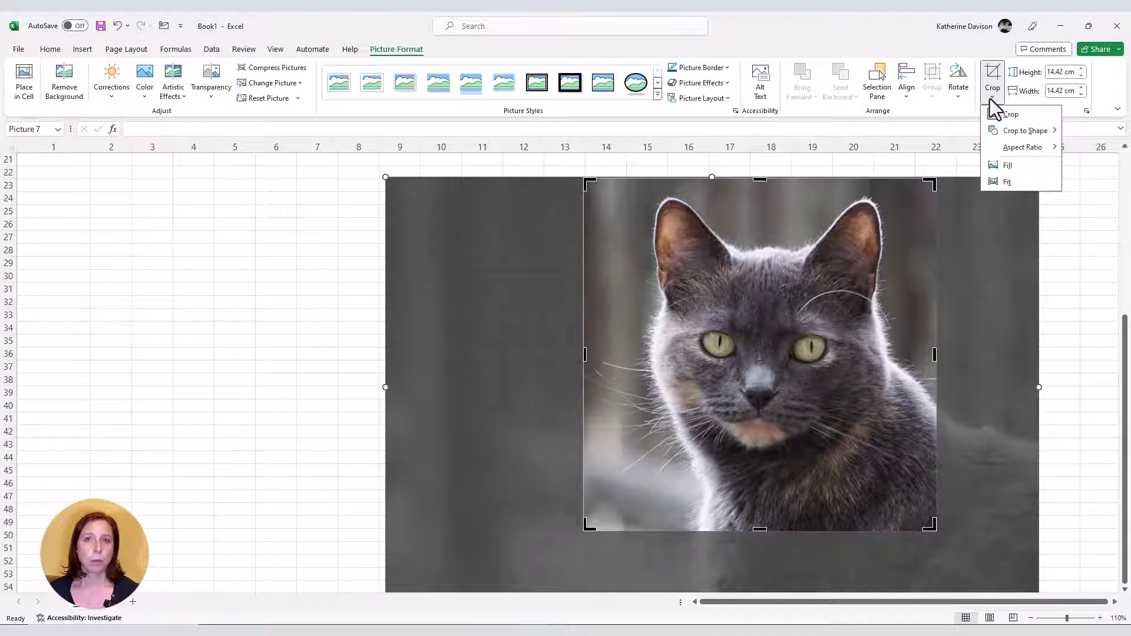
{"action": "left_click", "coordinate": [1009, 136]}
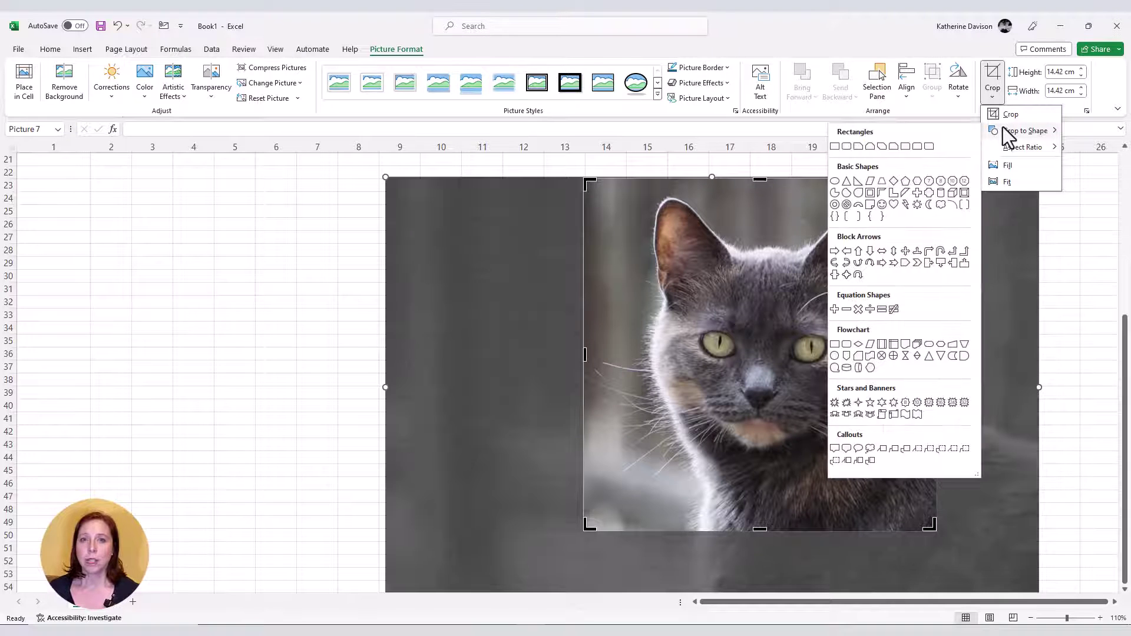
{"action": "left_click", "coordinate": [838, 181]}
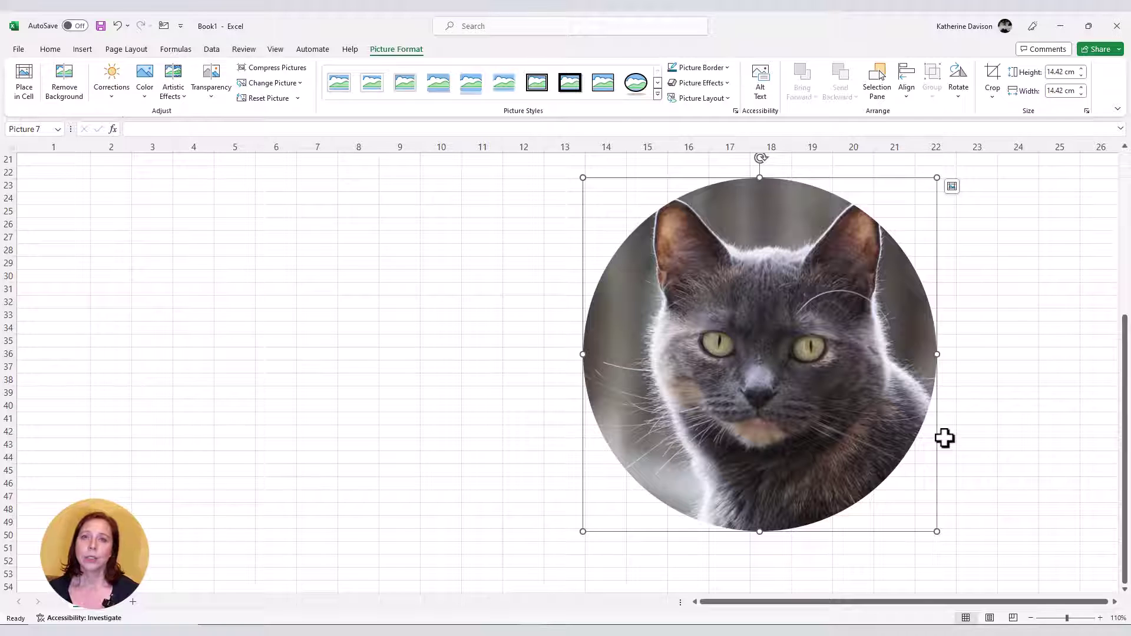
Nudge the cat slightly upward inside the circular crop and finish by clicking a blank cell
{"action": "left_click", "coordinate": [990, 88]}
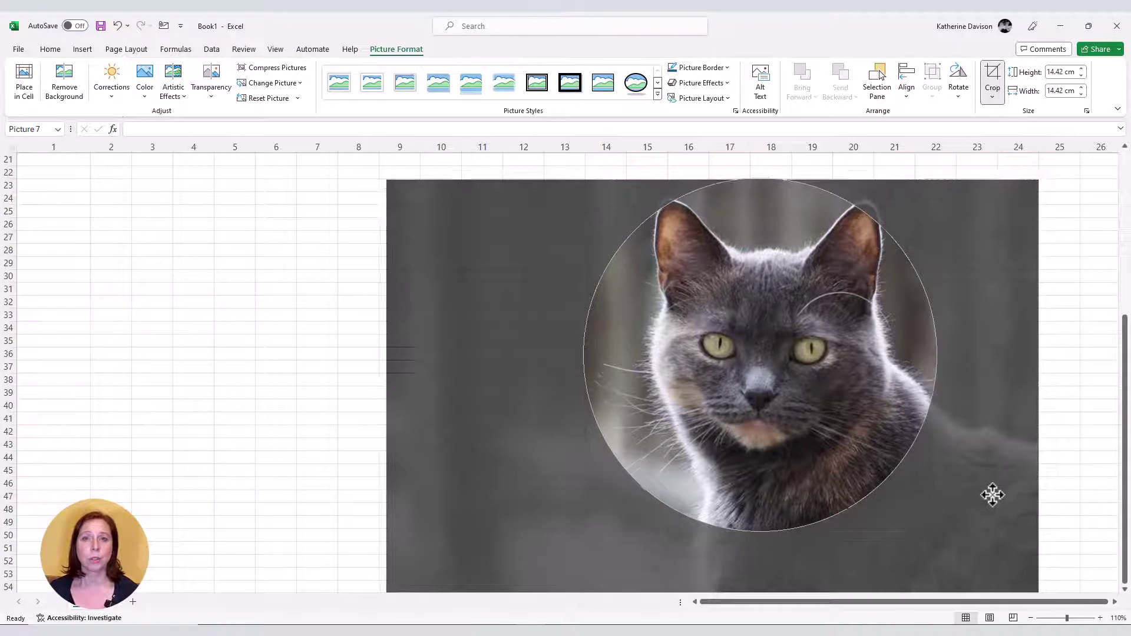
{"action": "left_click_drag", "start_coordinate": [993, 495], "coordinate": [991, 482]}
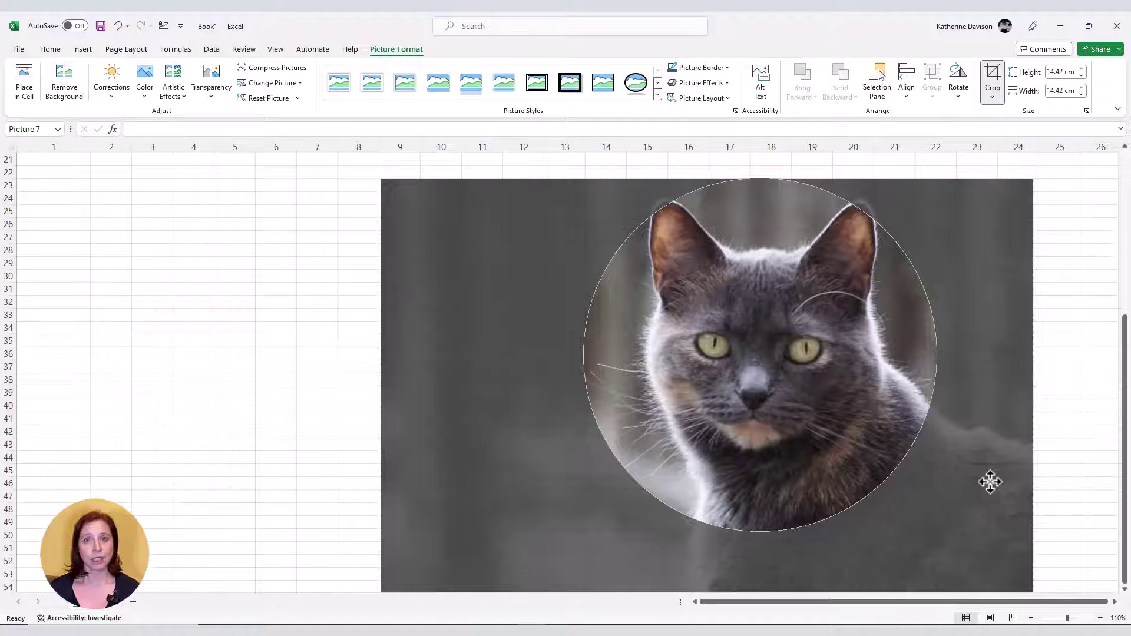
{"action": "left_click_drag", "start_coordinate": [990, 482], "coordinate": [991, 482]}
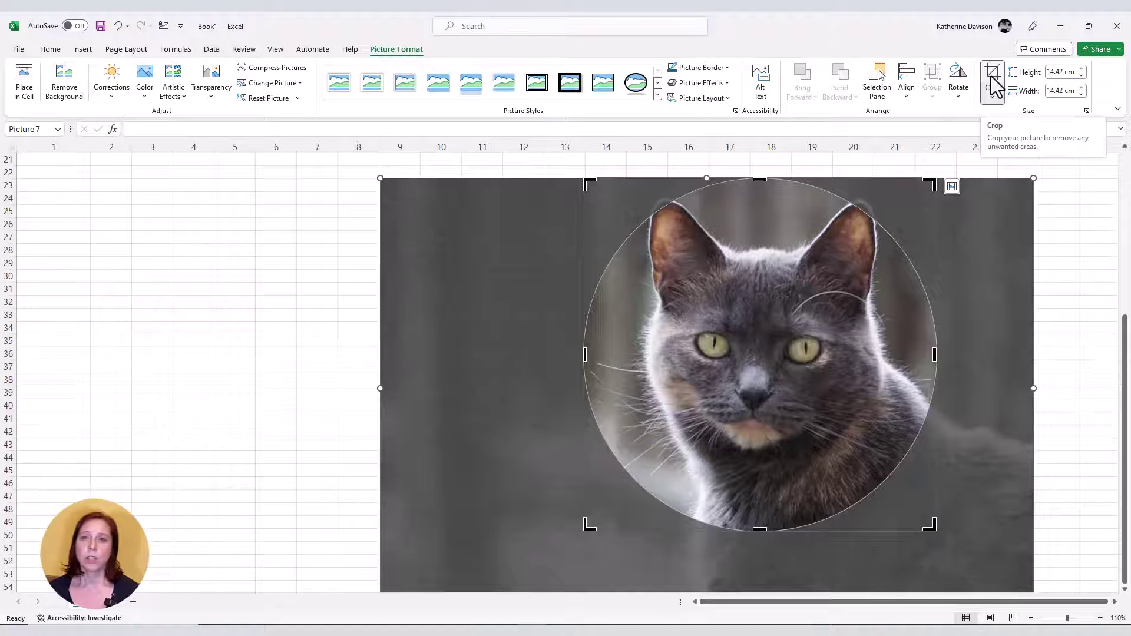
{"action": "left_click", "coordinate": [1066, 277]}
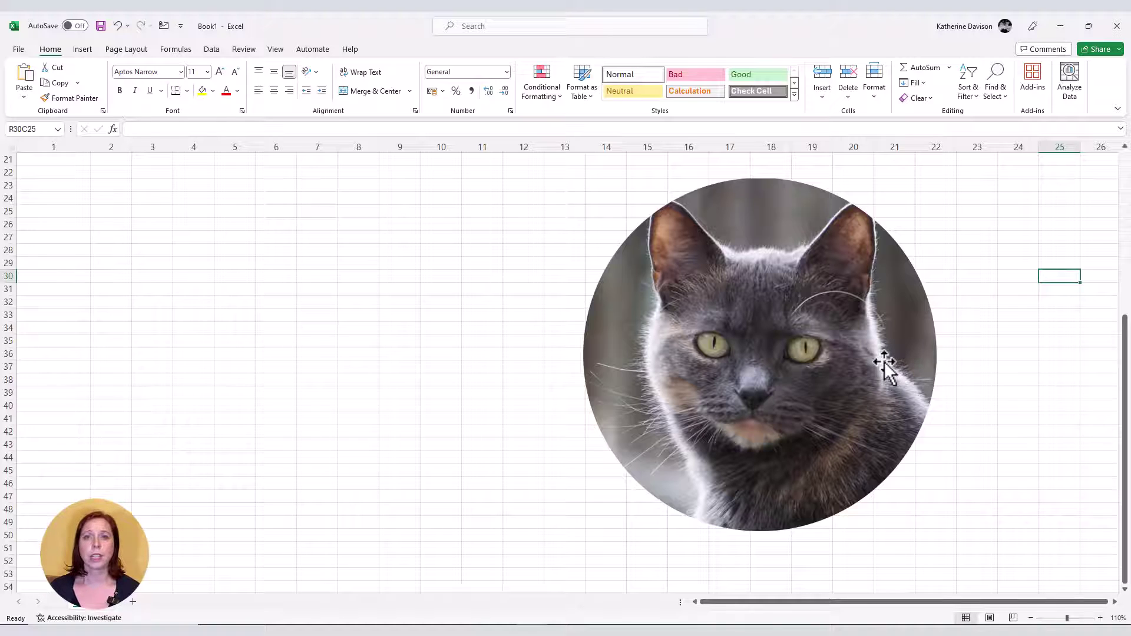
Drag the circular cat photo to the sheet's top-left corner so it spans rows 1 to 28
{"action": "left_click", "coordinate": [756, 380]}
{"action": "left_click_drag", "start_coordinate": [832, 376], "coordinate": [265, 337]}
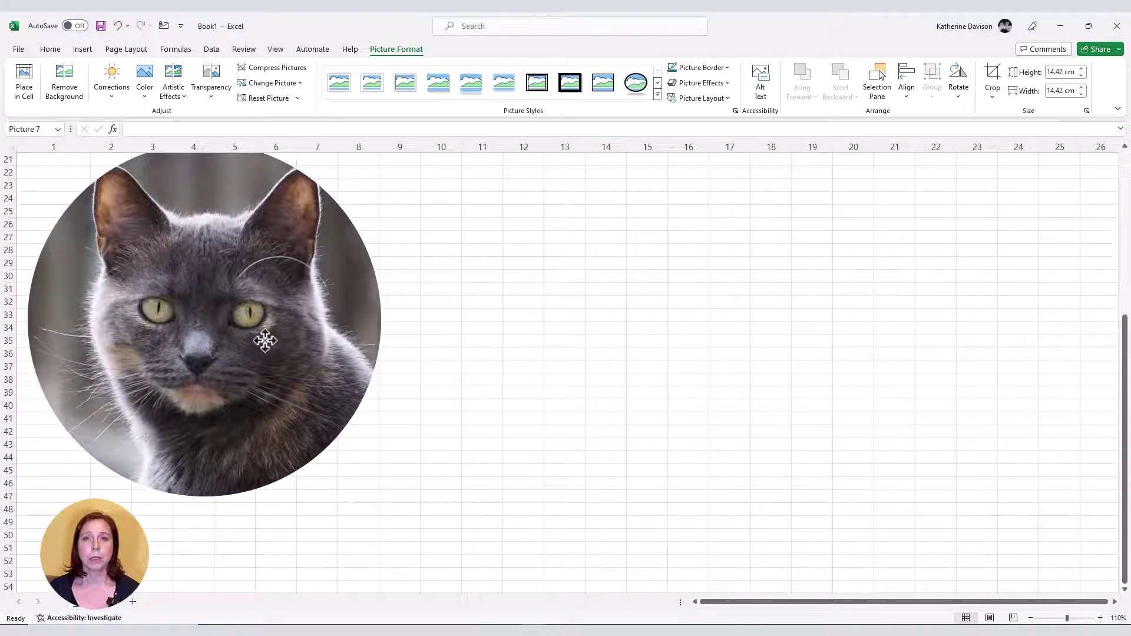
{"action": "scroll", "coordinate": [456, 338], "scroll_direction": "up", "scroll_amount": 4}
{"action": "left_click_drag", "start_coordinate": [291, 462], "coordinate": [273, 218]}
{"action": "scroll", "coordinate": [413, 330], "scroll_direction": "up", "scroll_amount": 2}
{"action": "left_click_drag", "start_coordinate": [237, 368], "coordinate": [236, 302]}
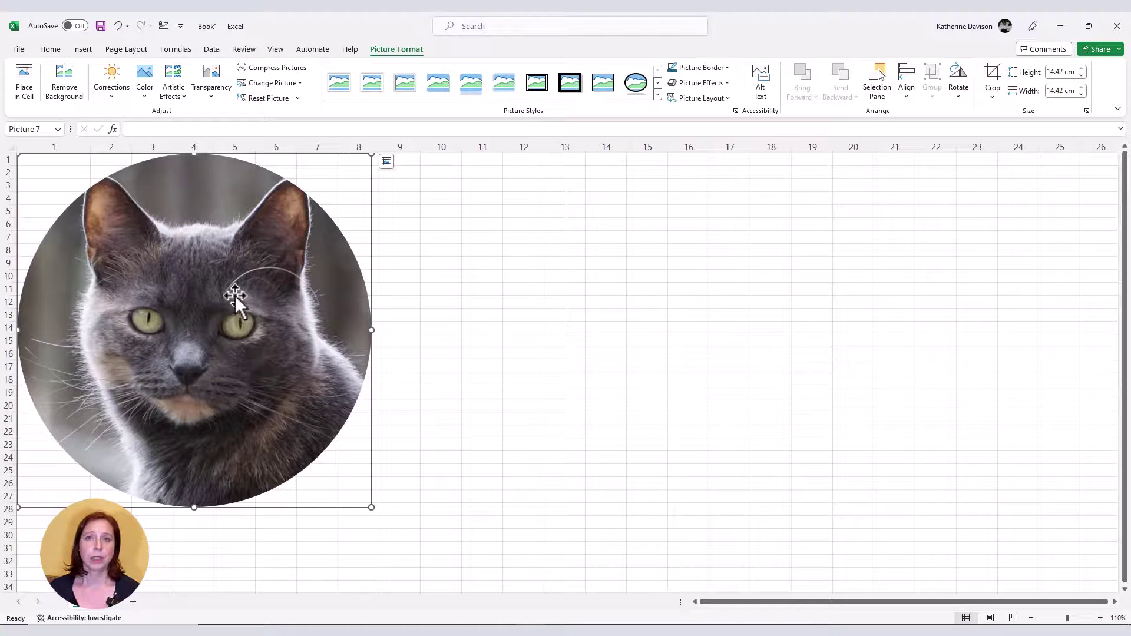
Place the cat photo in cell R1C1, widening column 1 and making row 1 taller
{"action": "left_click", "coordinate": [388, 164]}
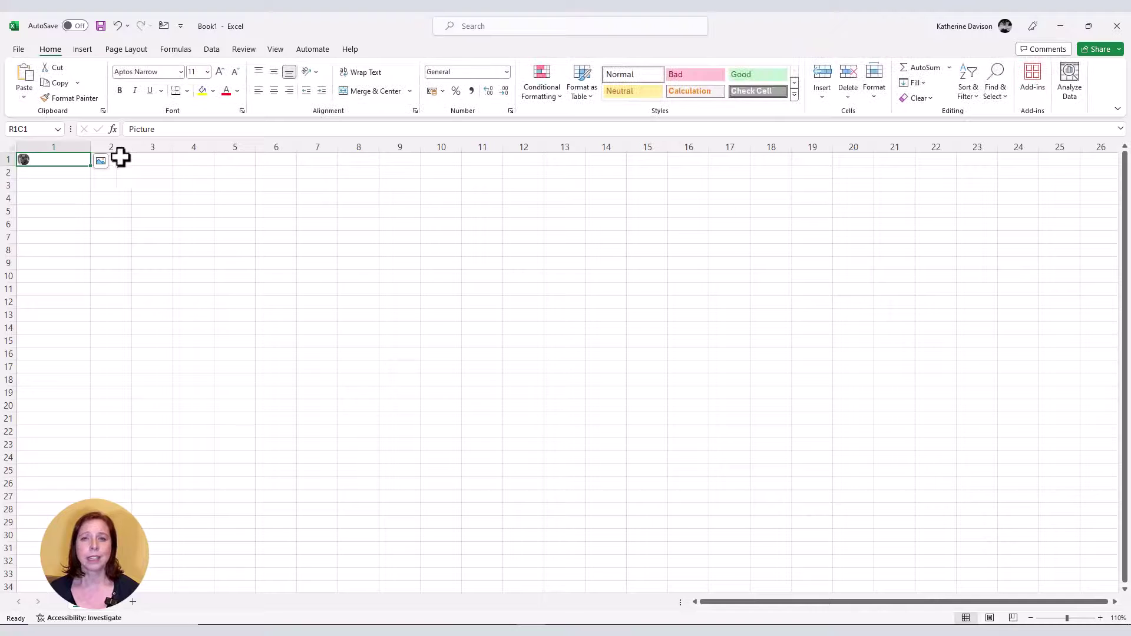
{"action": "left_click_drag", "start_coordinate": [91, 152], "coordinate": [373, 151]}
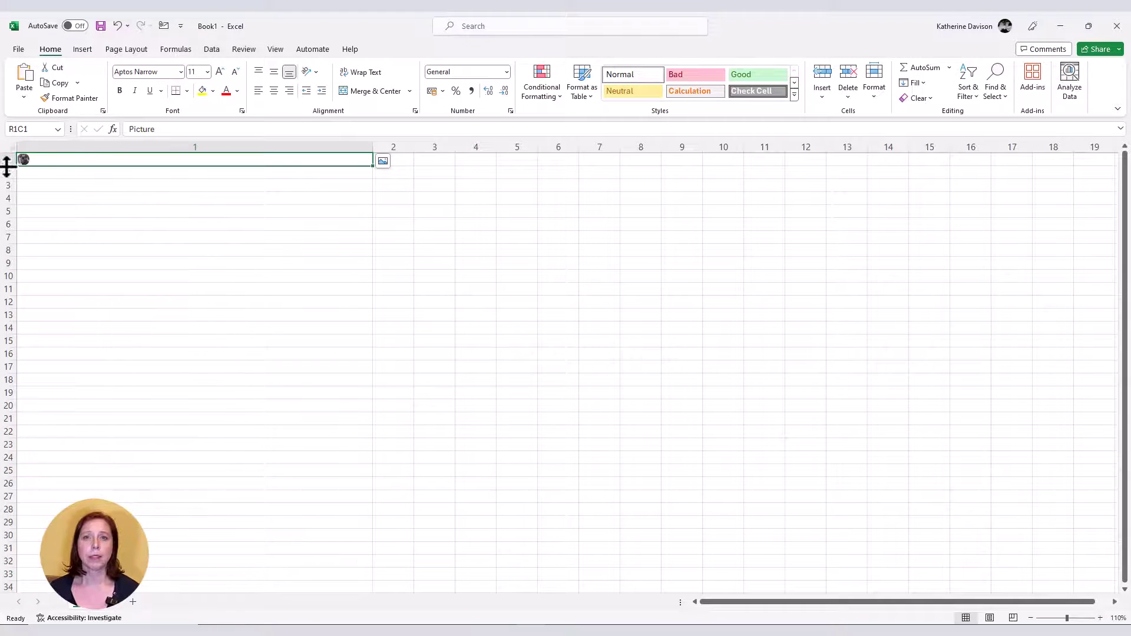
{"action": "left_click_drag", "start_coordinate": [7, 167], "coordinate": [6, 398]}
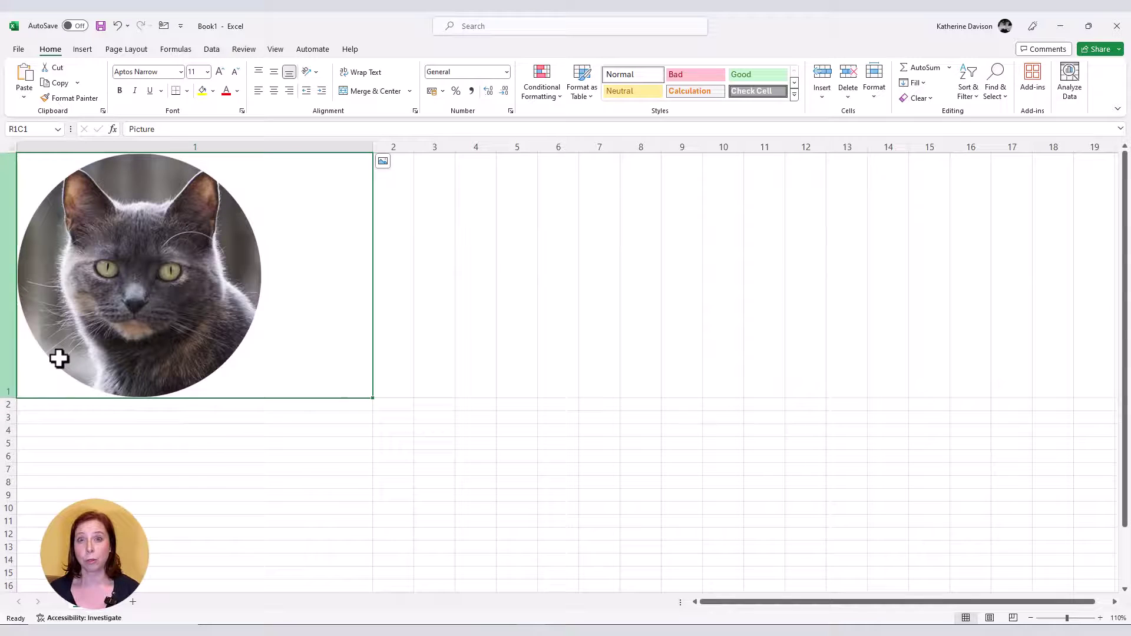
Switch the photo to Place over Cells, then back to Place in Cell in R1C1
{"action": "right_click", "coordinate": [158, 298]}
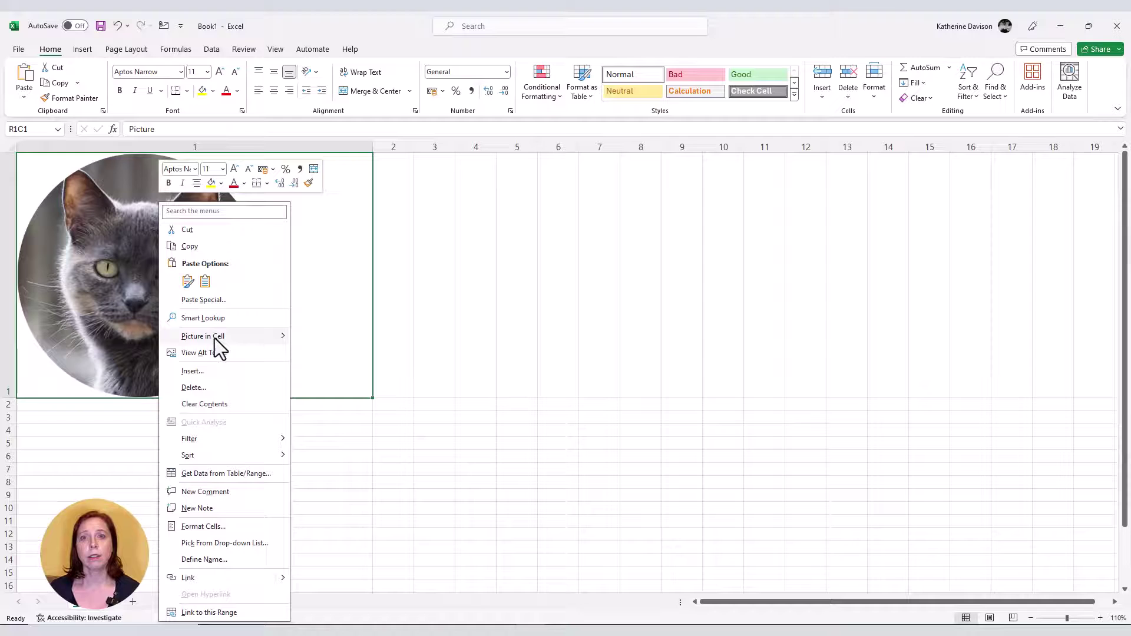
{"action": "mouse_move", "coordinate": [219, 339]}
{"action": "left_click", "coordinate": [314, 338]}
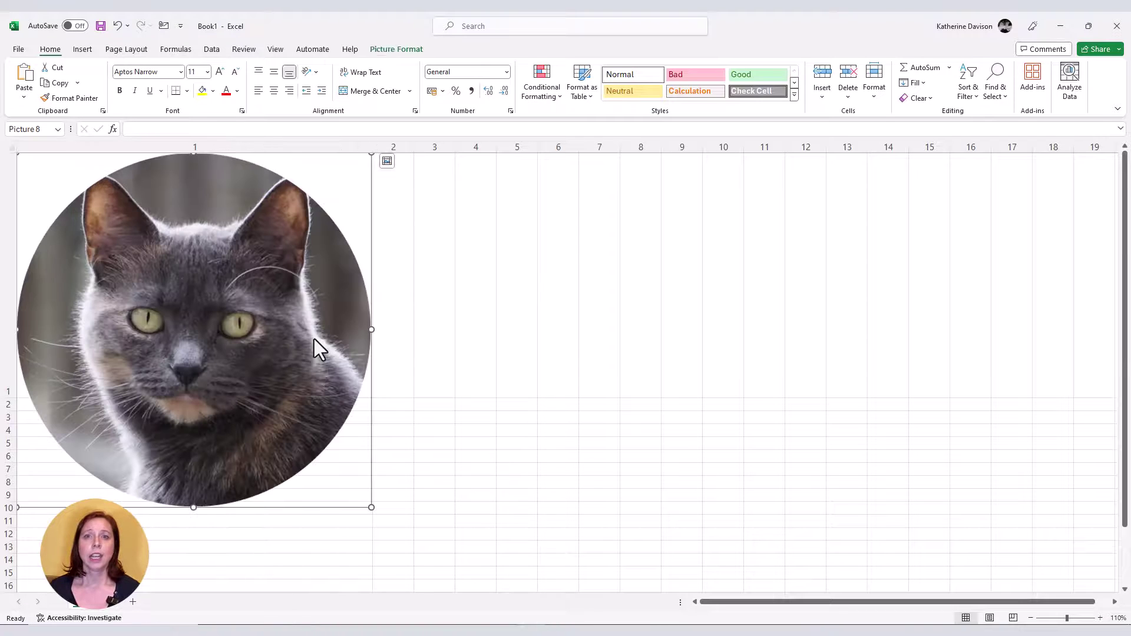
{"action": "right_click", "coordinate": [279, 335]}
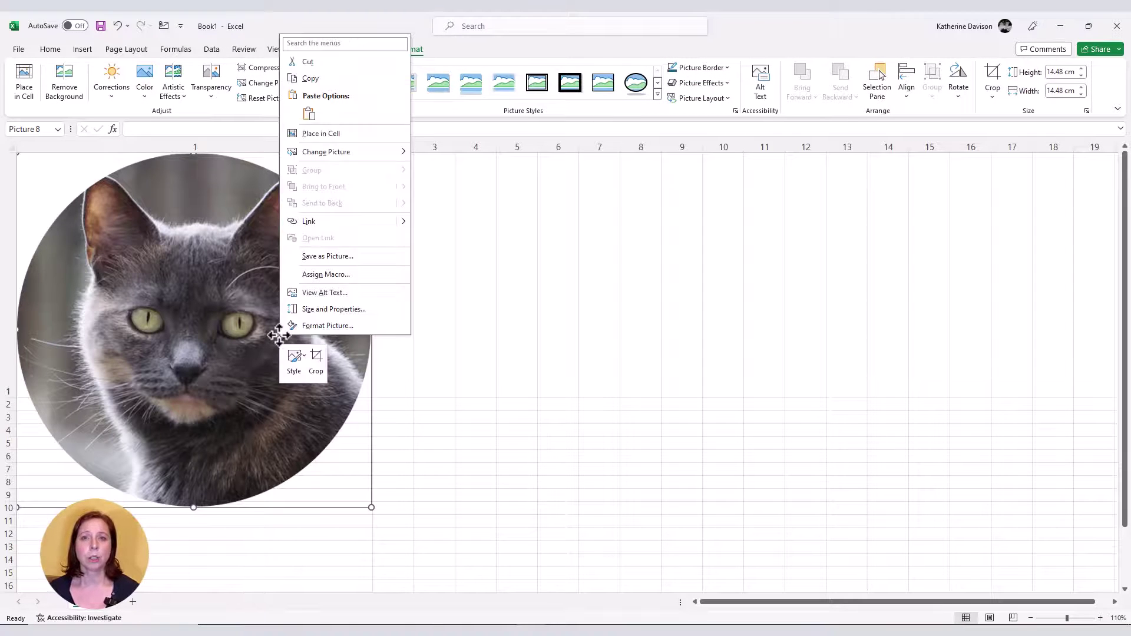
{"action": "left_click", "coordinate": [331, 138]}
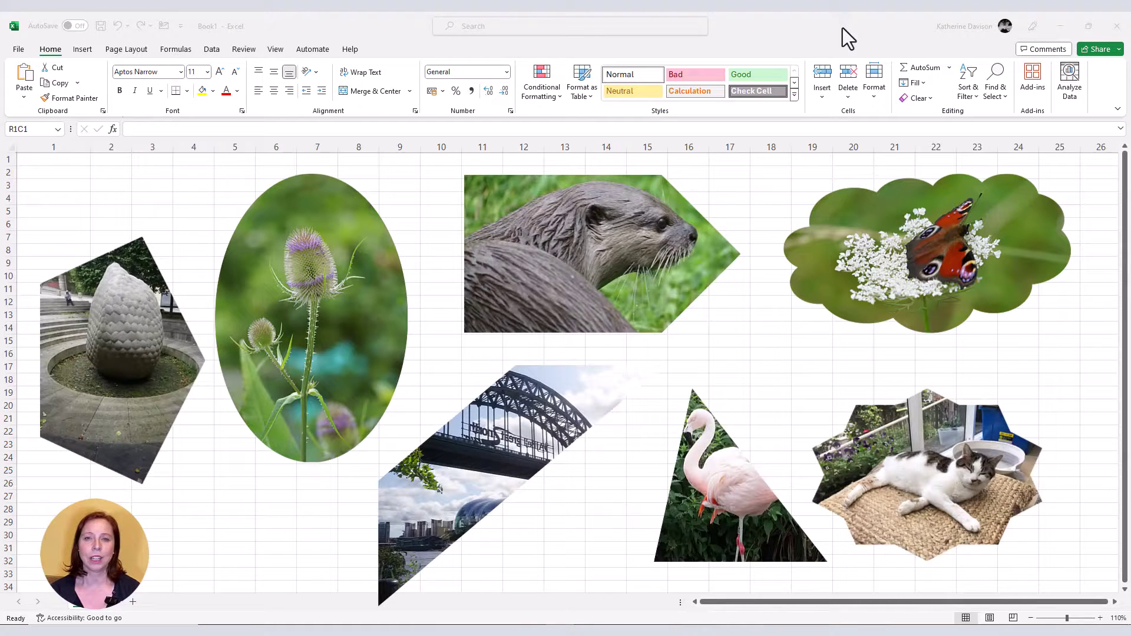
Bring up the finished workbook showing seven shape-cropped photos, including the pentagon otter and star cat
{"action": "left_click", "coordinate": [843, 27]}
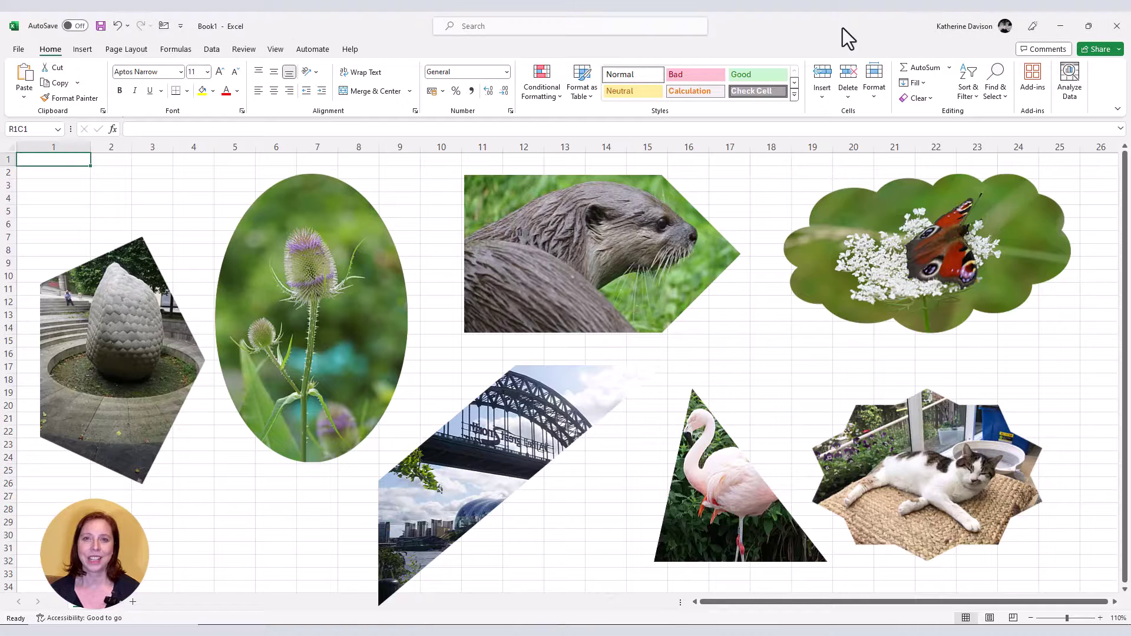